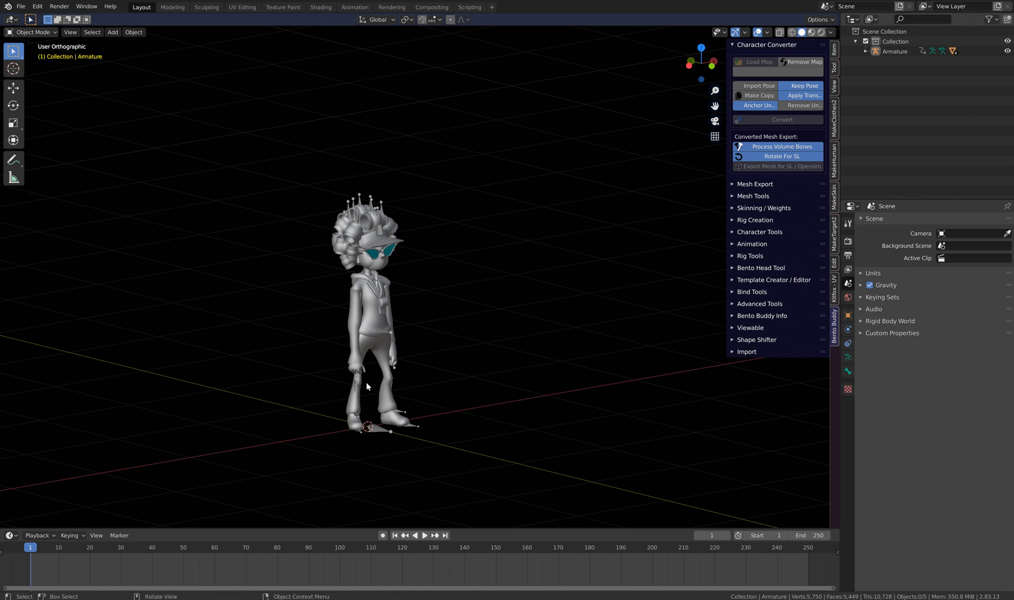
Play back the character's animation, extend the timeline's end frame to 1931, and stop the playback.
click(425, 535)
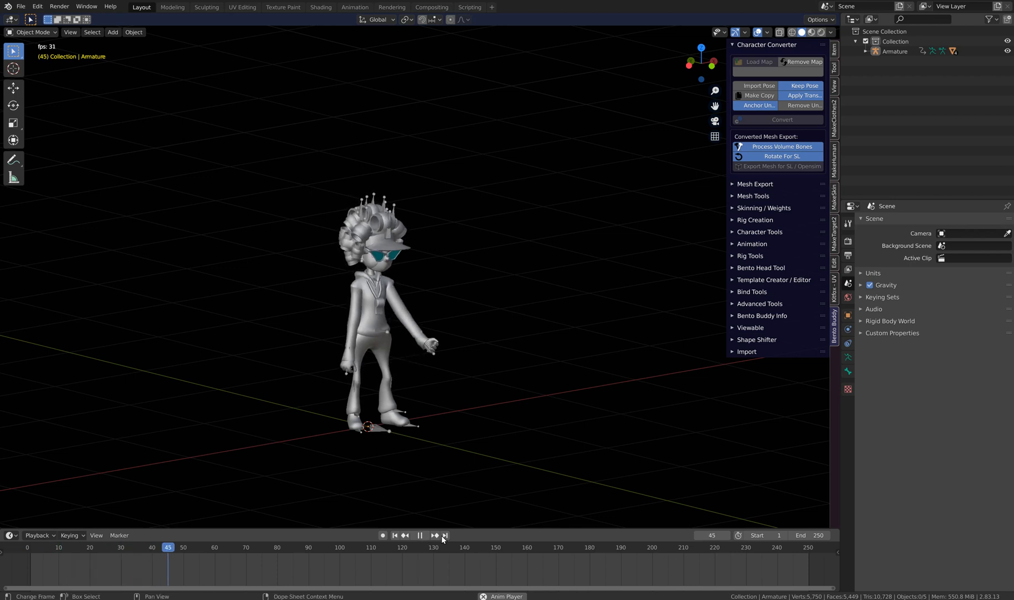
drag(806, 535, 914, 539)
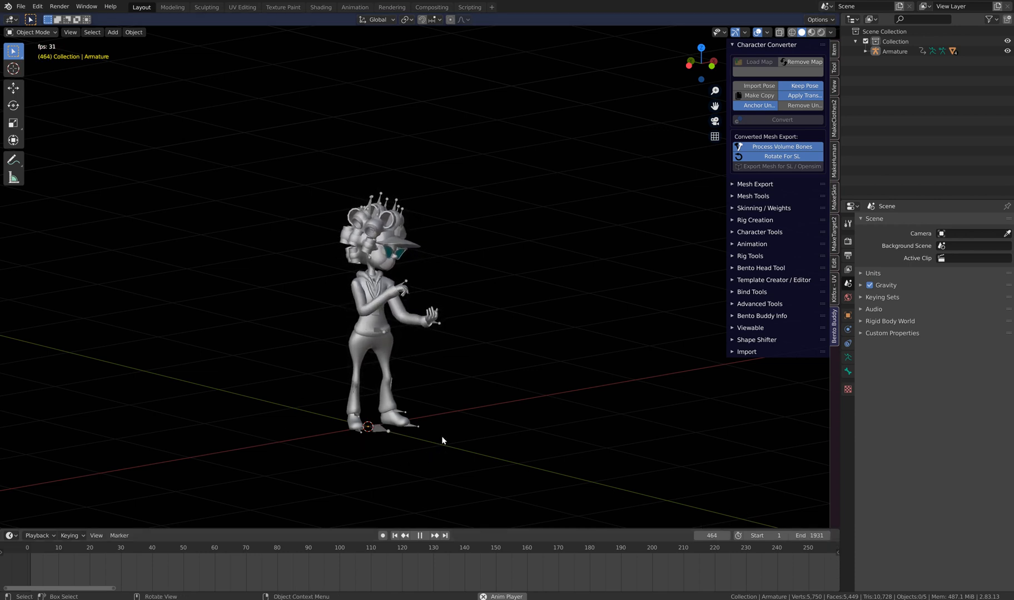
click(799, 537)
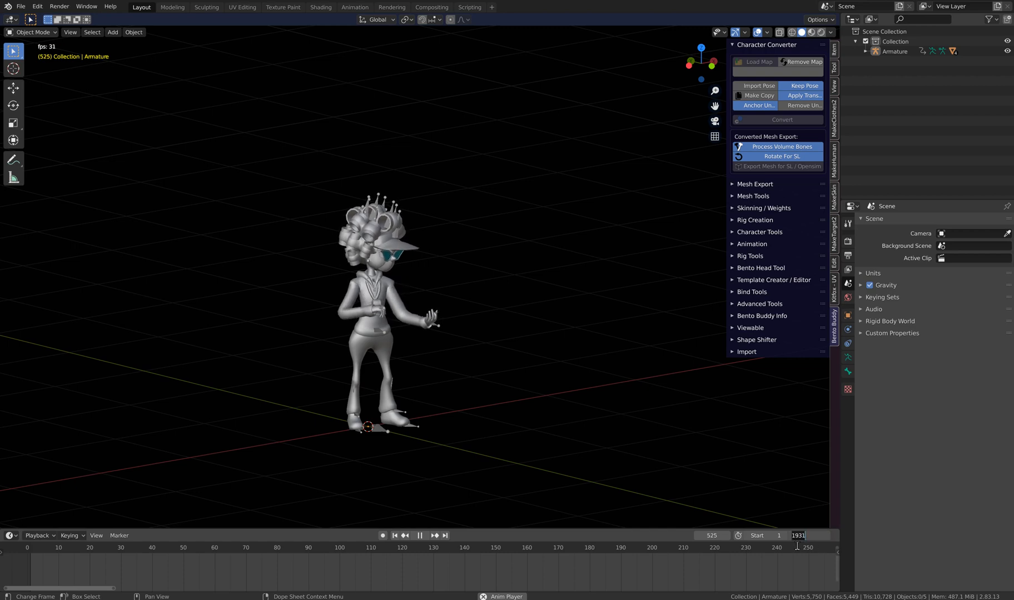
click(742, 500)
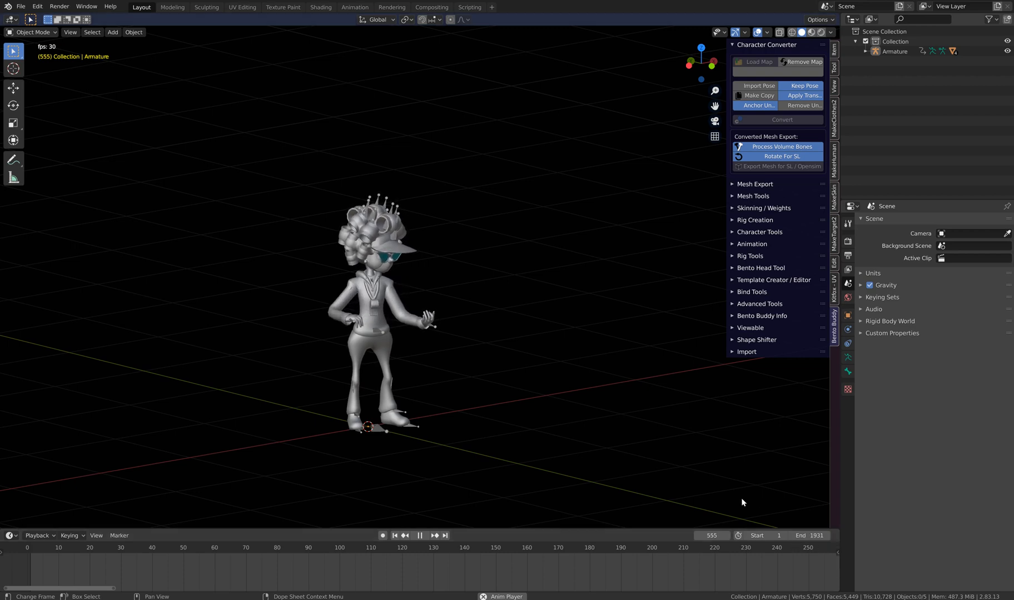
click(419, 535)
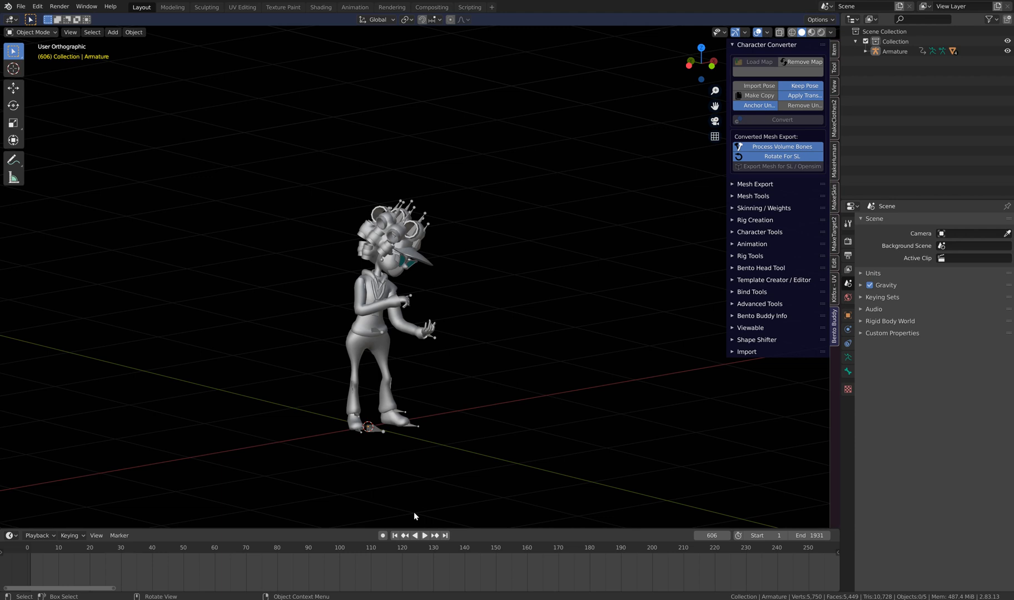
scroll(401, 384, down, 1)
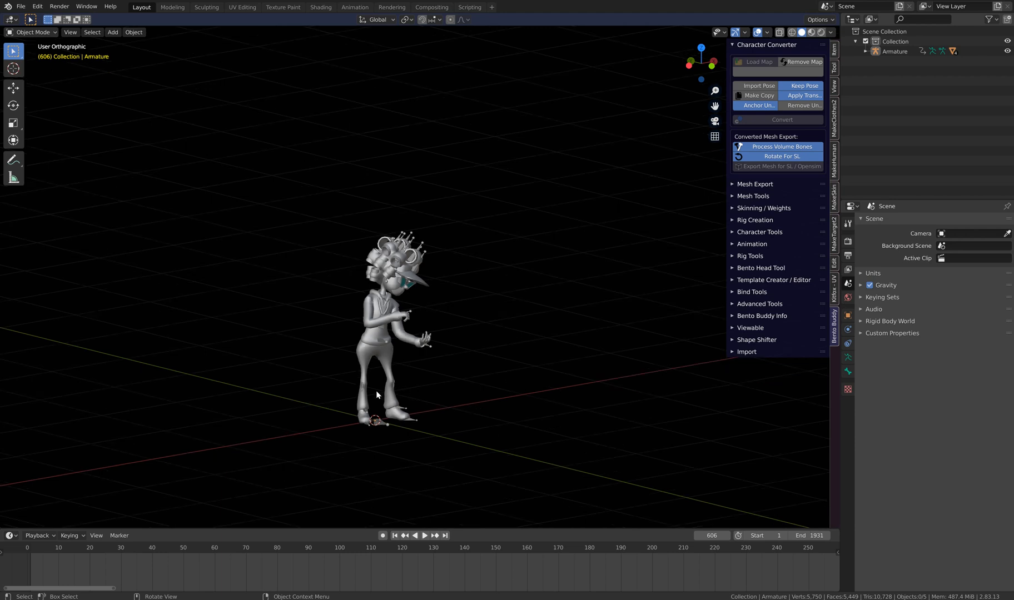
scroll(345, 365, up, 2)
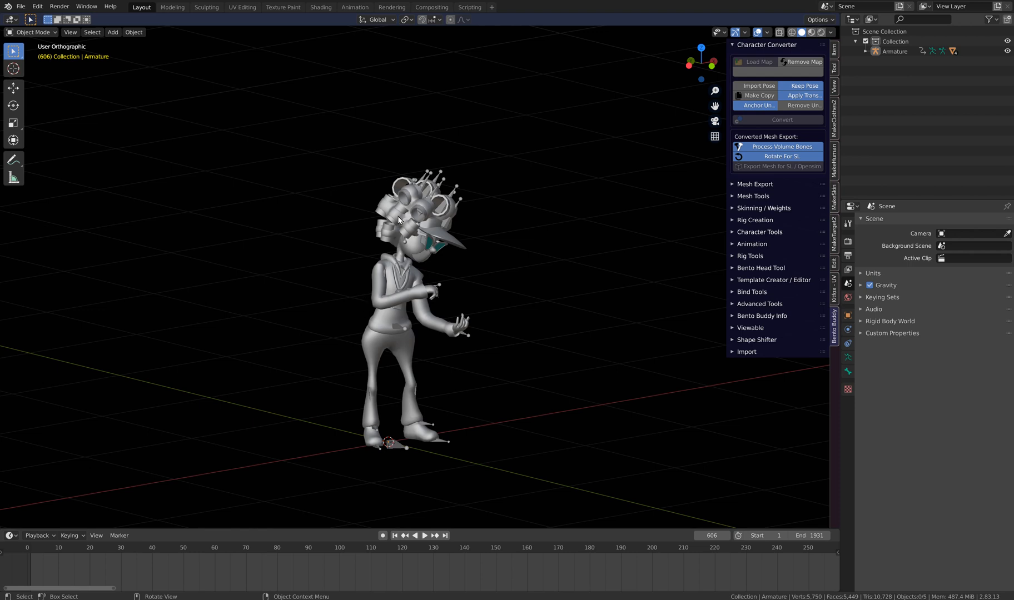
Examine the armature options of an FBX import for Playing The Violin.fbx and leave without importing it.
click(24, 6)
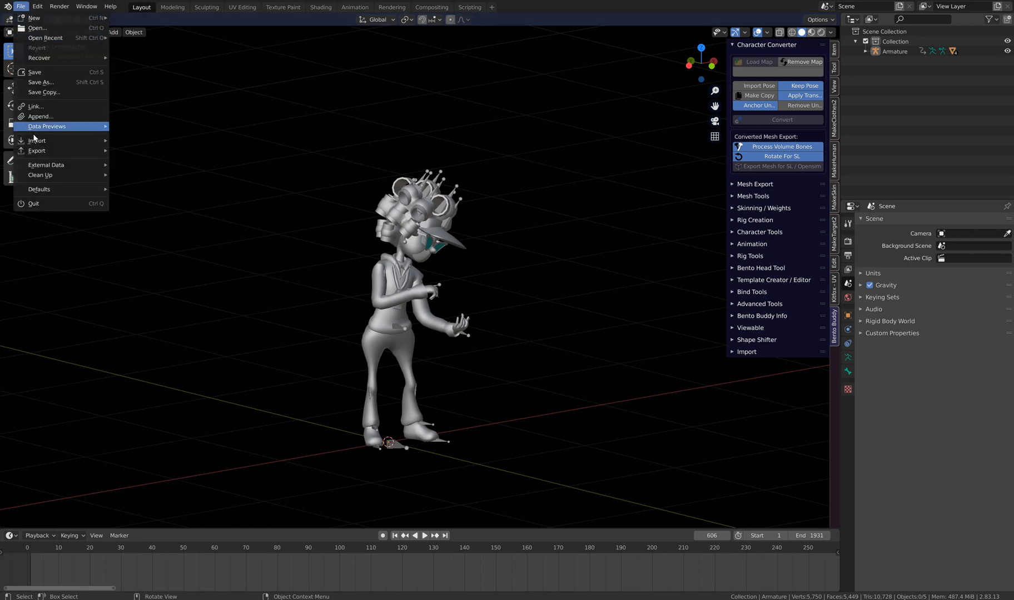
mouse_move(37, 141)
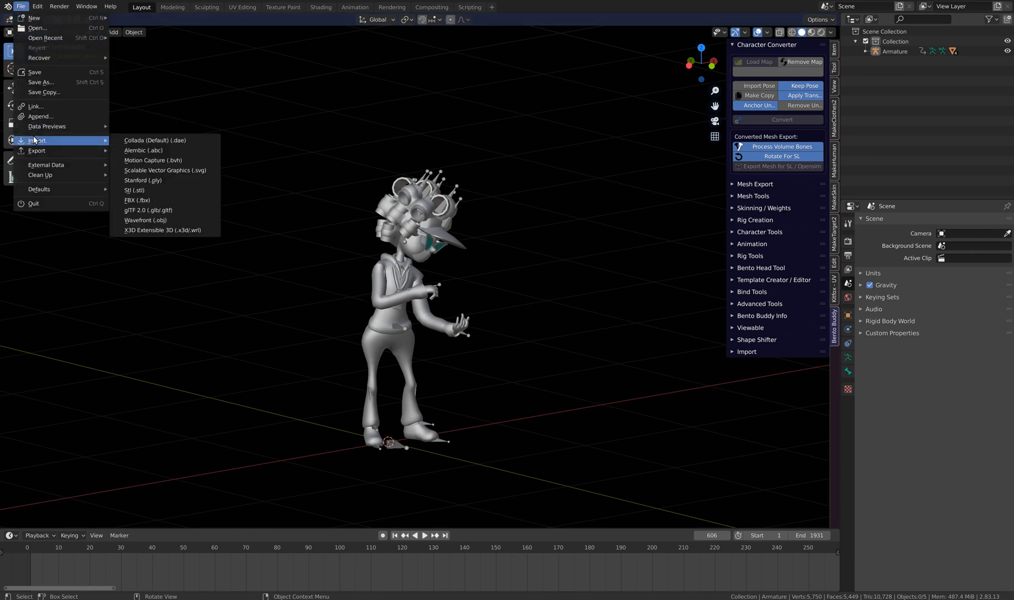
click(145, 200)
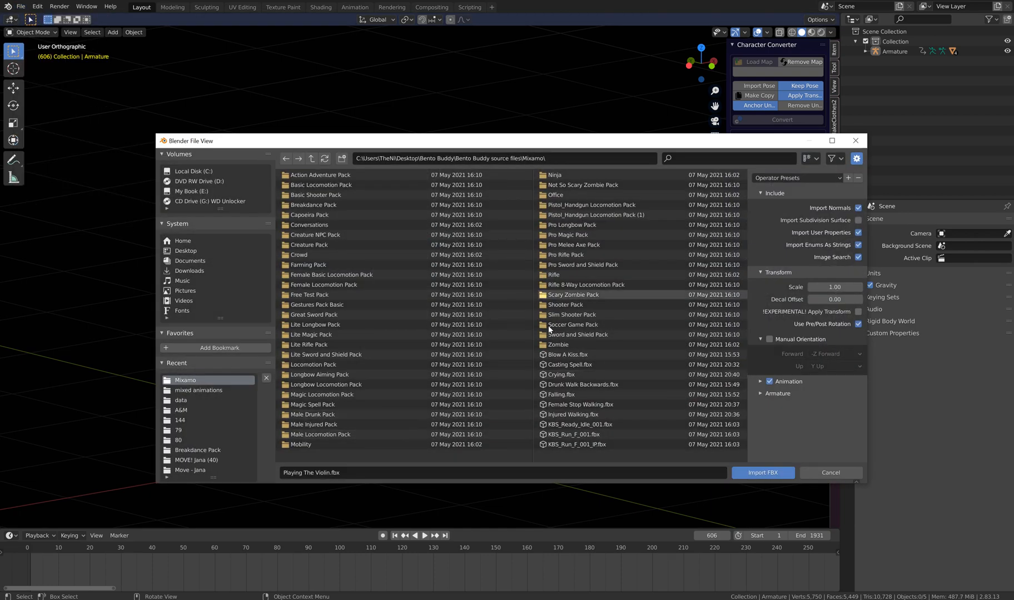
scroll(472, 313, down, 5)
scroll(469, 314, down, 3)
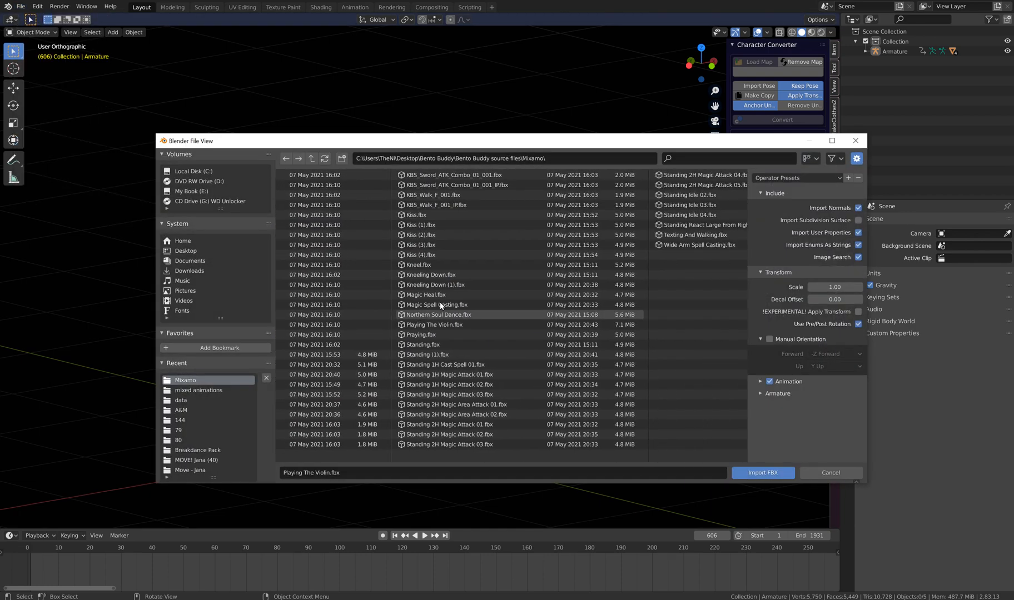
click(419, 325)
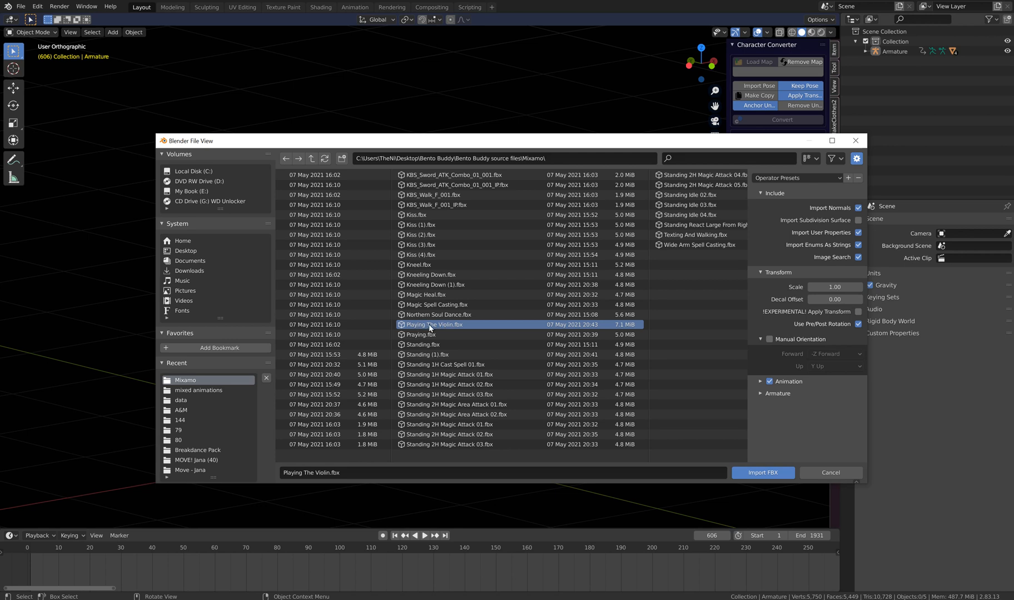
click(760, 395)
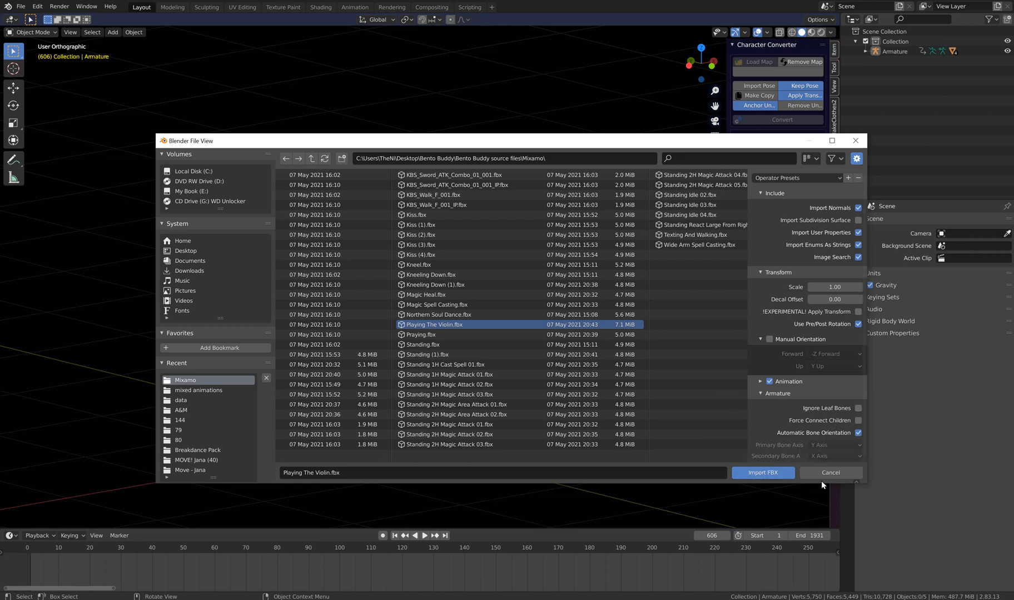
click(847, 141)
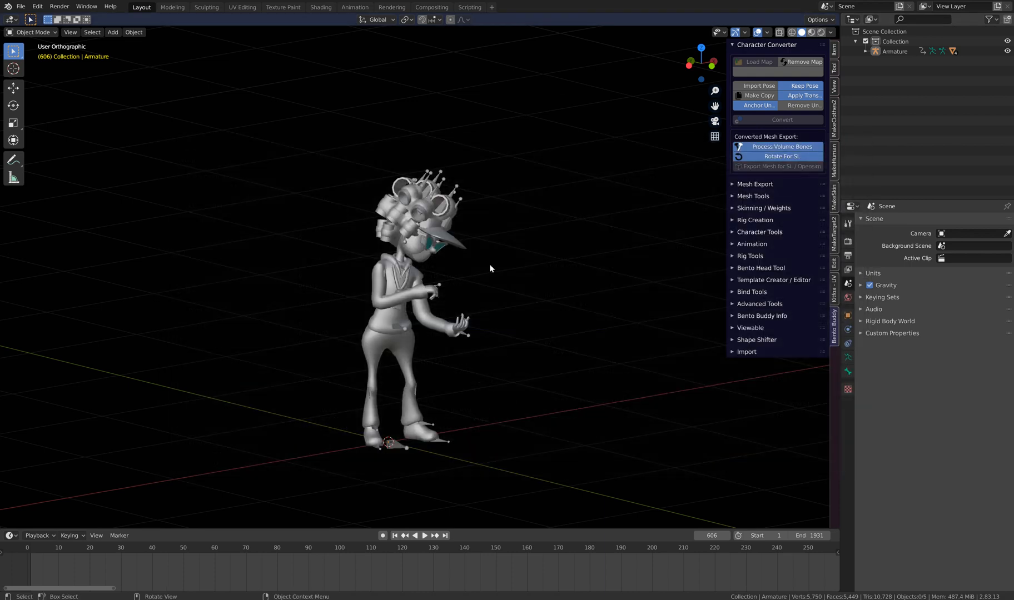
Return the animation to frame 1 and select the character's armature.
click(394, 535)
middle_drag(424, 468, 424, 333)
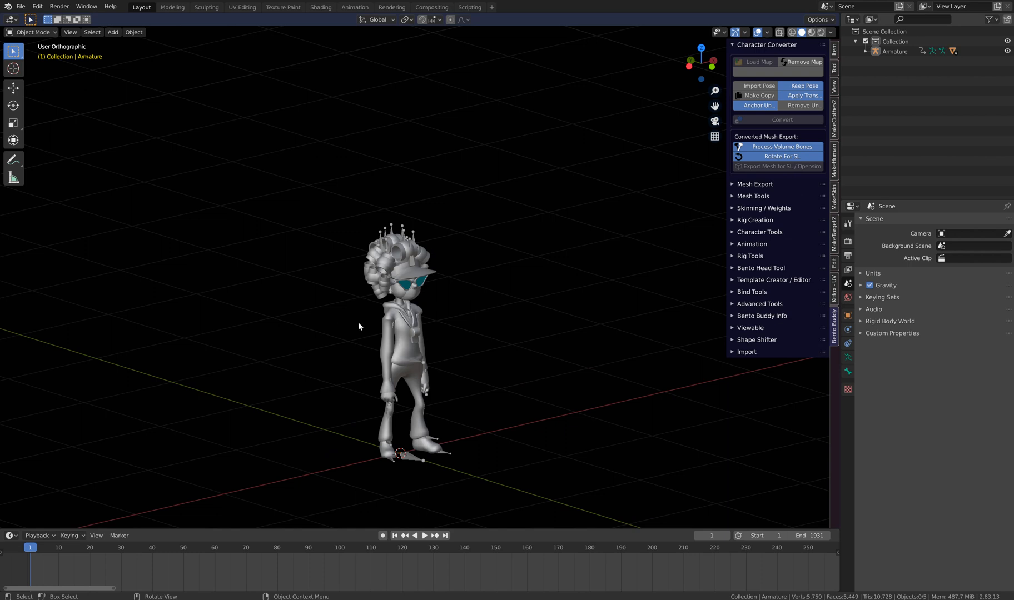
click(392, 226)
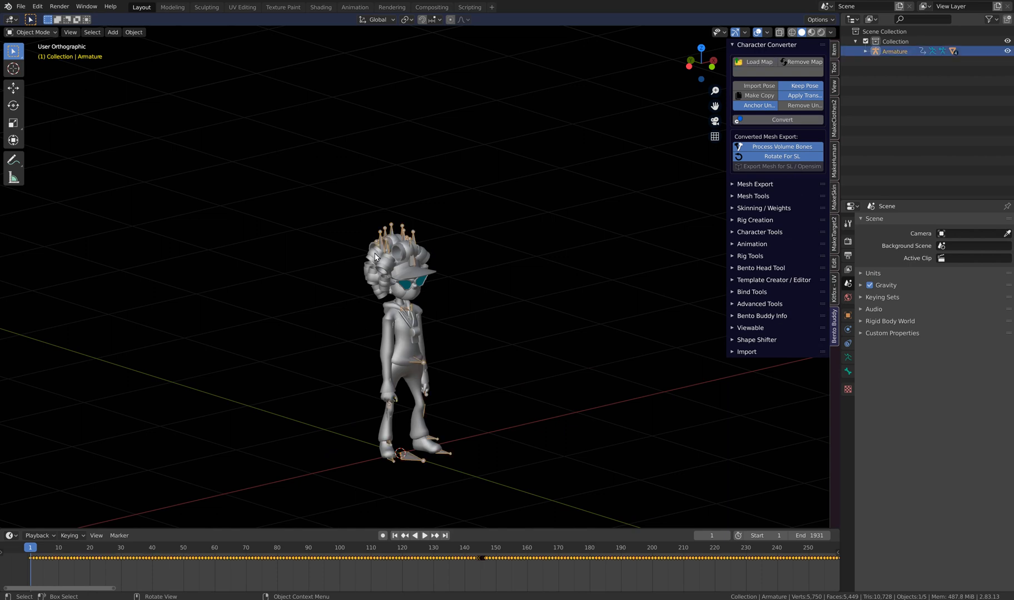
scroll(389, 225, up, 1)
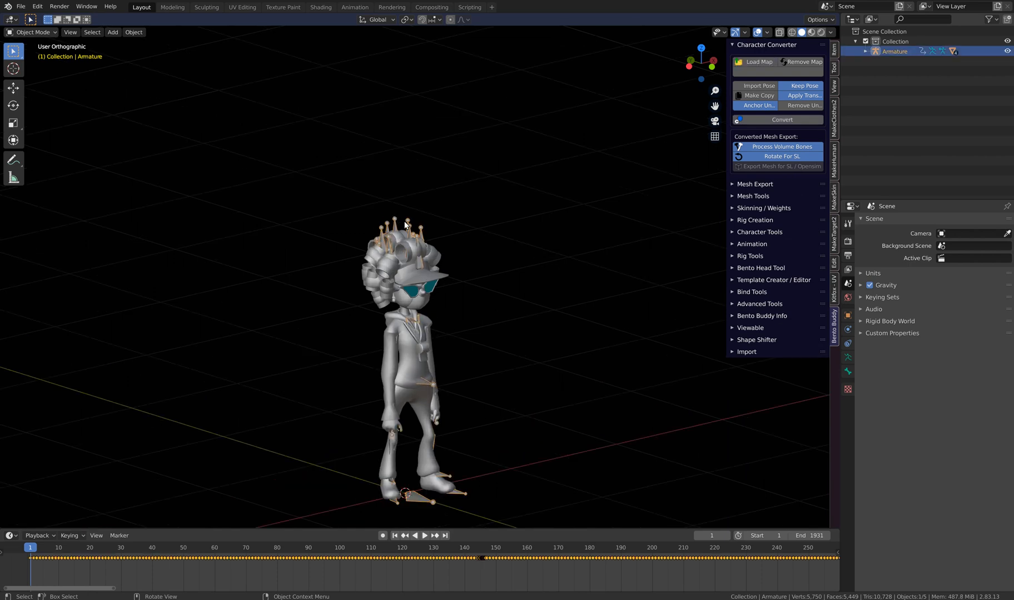
Hide the Bento Buddy character conversion options and reveal its character and animation tools.
click(736, 44)
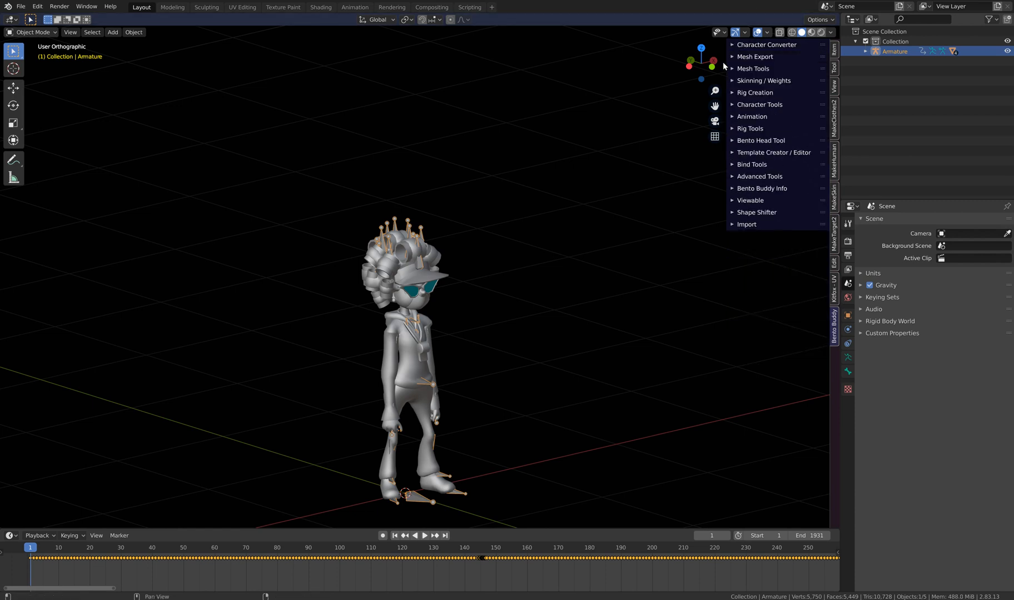
click(733, 93)
click(732, 93)
click(733, 106)
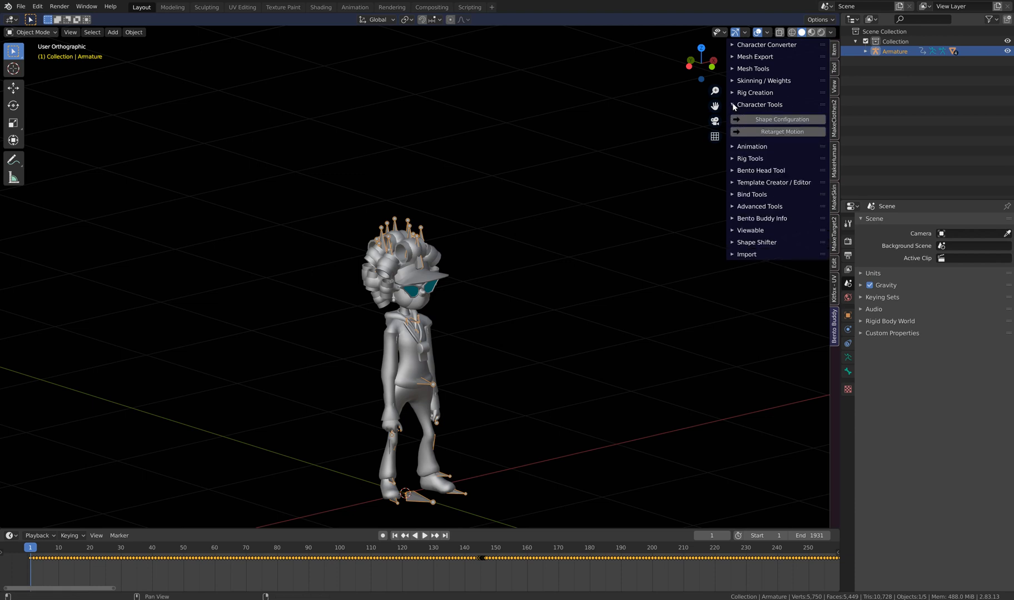
click(733, 147)
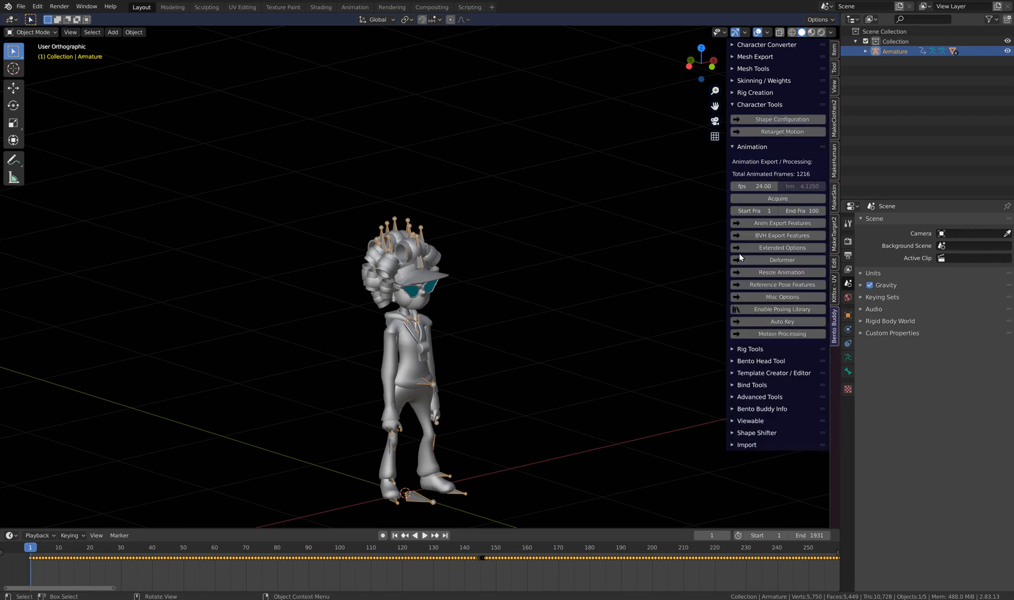
click(733, 349)
scroll(786, 428, down, 3)
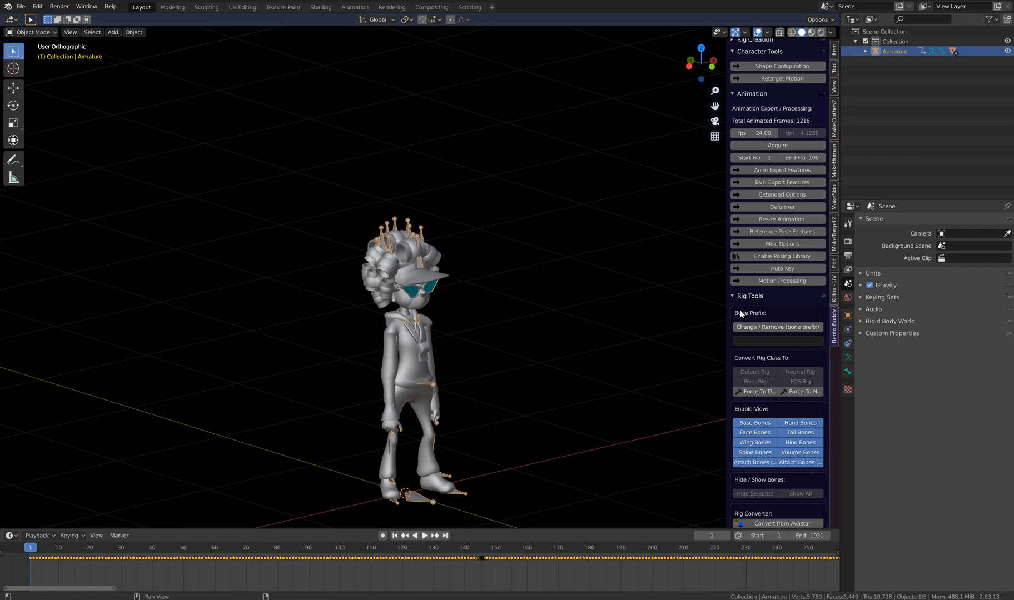
click(736, 296)
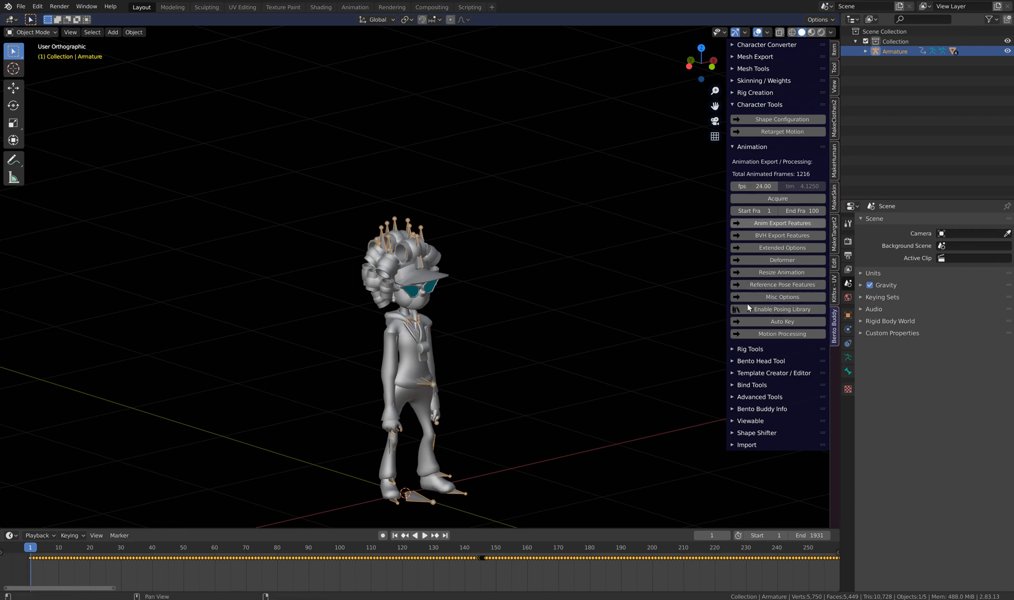
Create a reference pose for the selected armature using the Reference Pose Features.
click(795, 285)
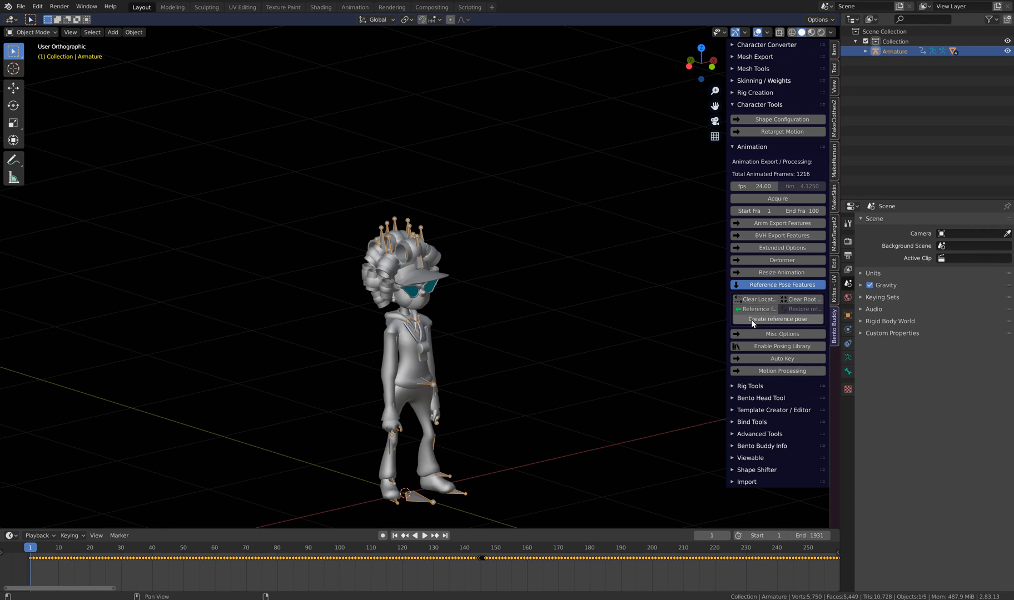
click(789, 324)
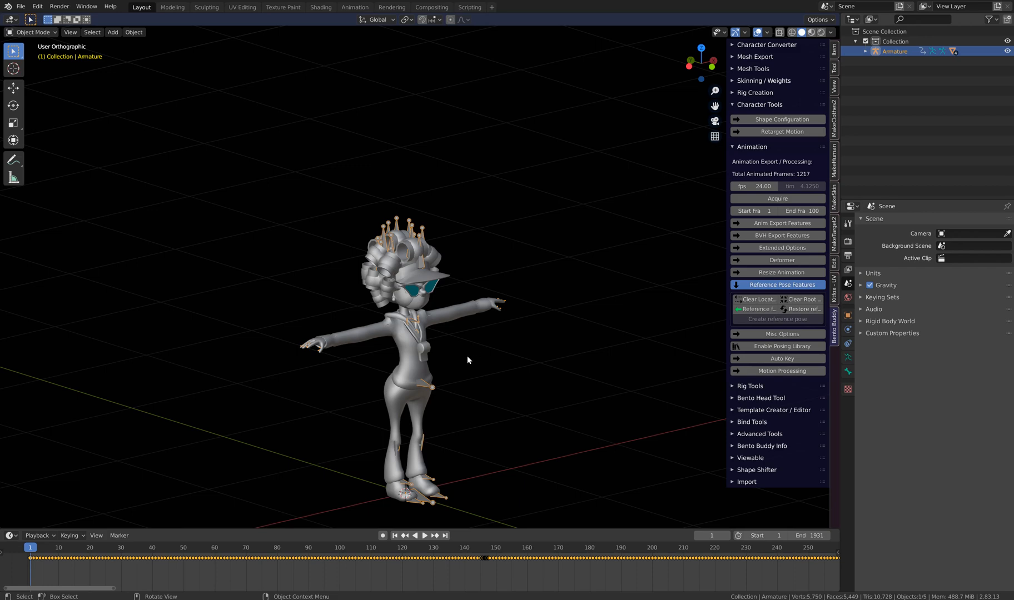
scroll(433, 410, up, 3)
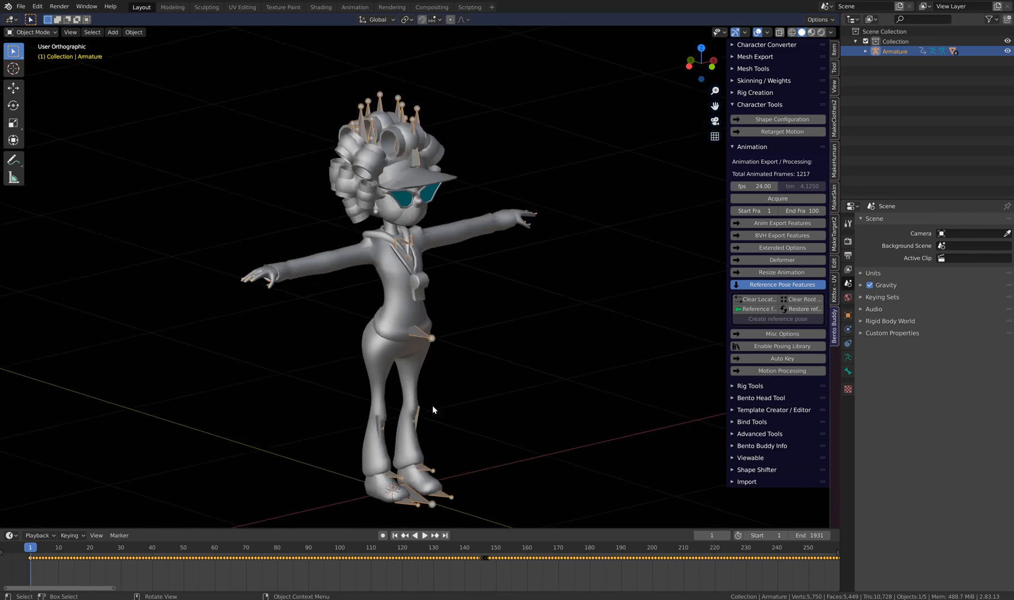
middle_drag(412, 340, 436, 329)
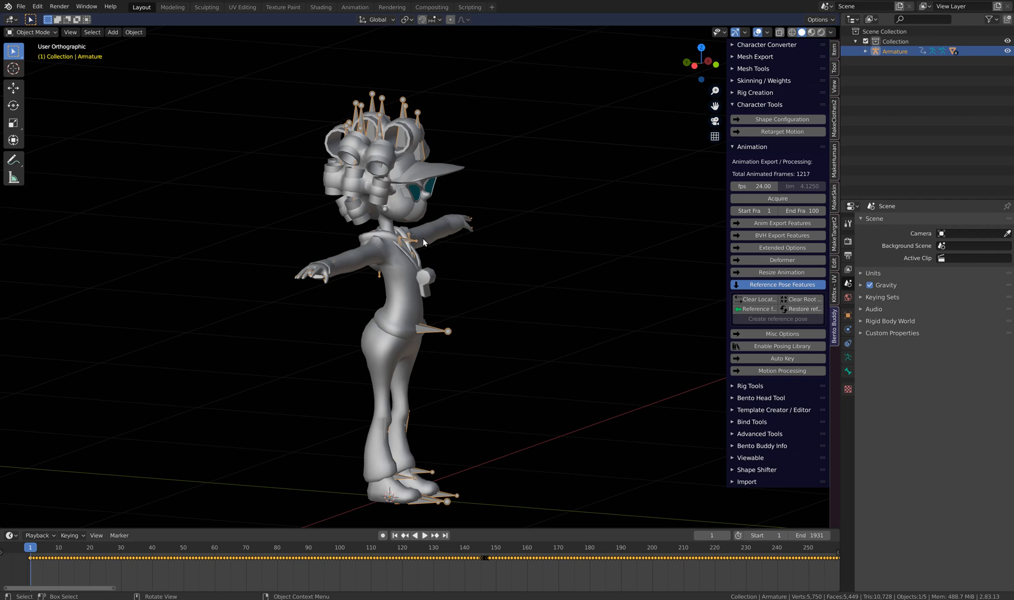
middle_drag(422, 238, 405, 263)
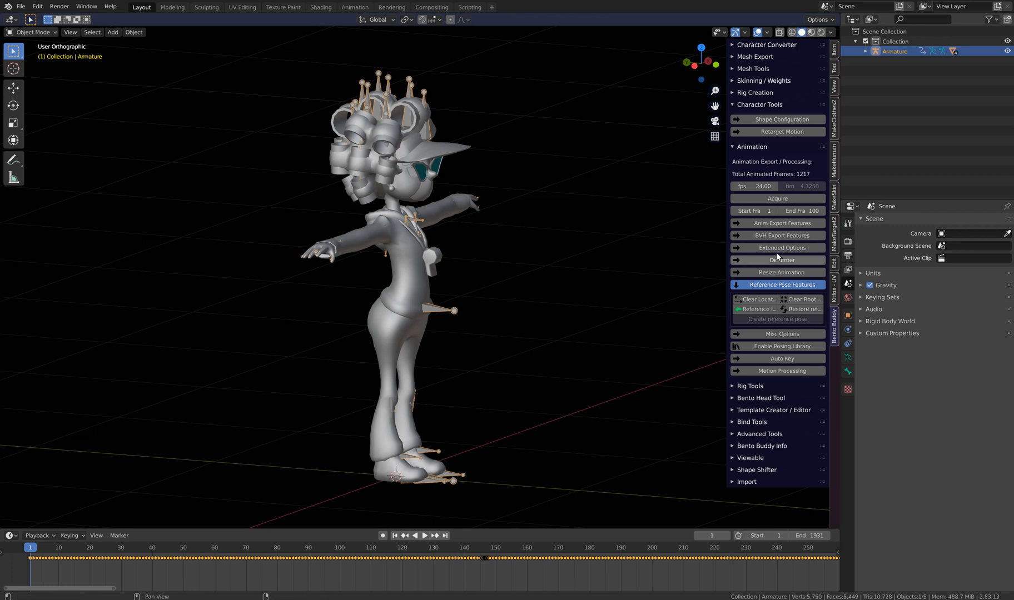
Load mixamo_no_prefix.bbm as the motion retargeting template for the selected armature.
click(733, 147)
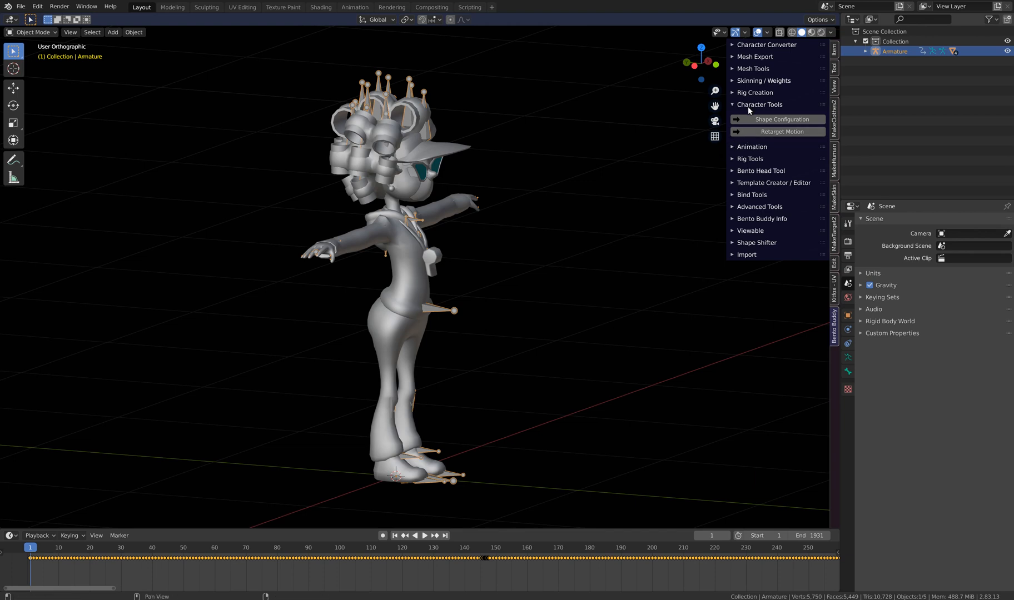
click(776, 136)
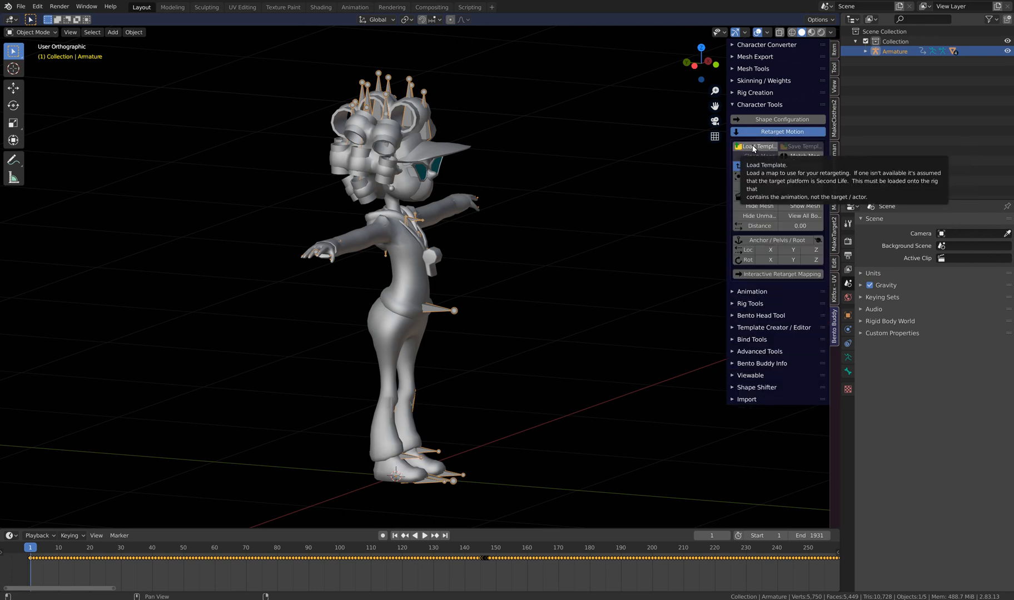
click(734, 303)
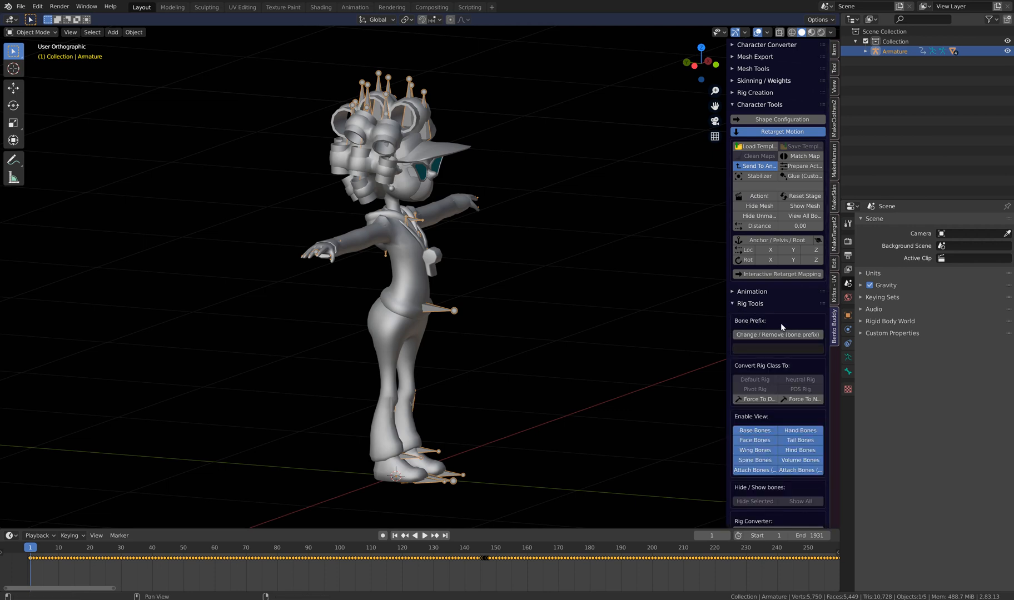
click(733, 304)
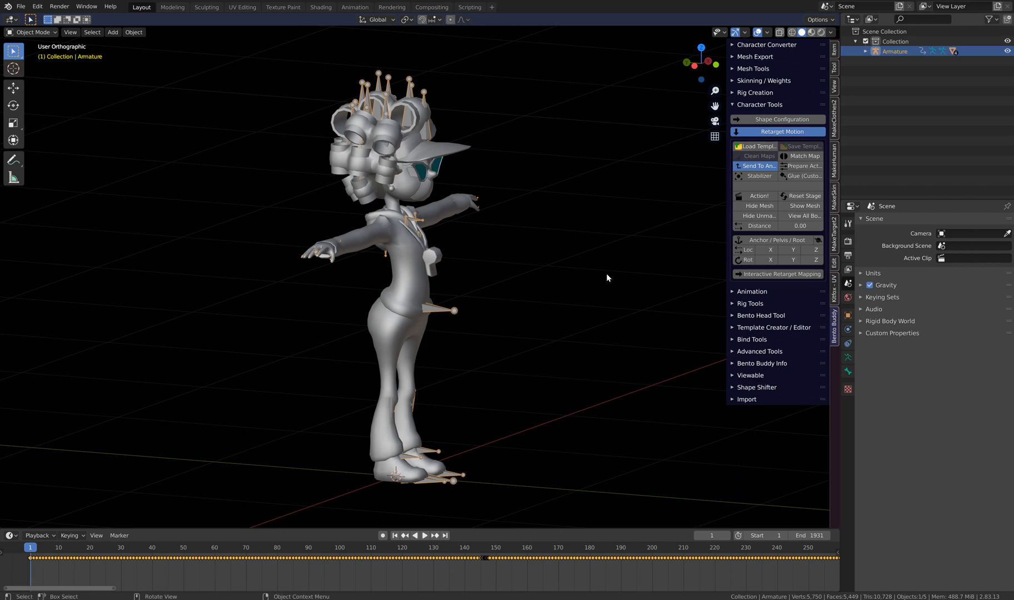
click(757, 147)
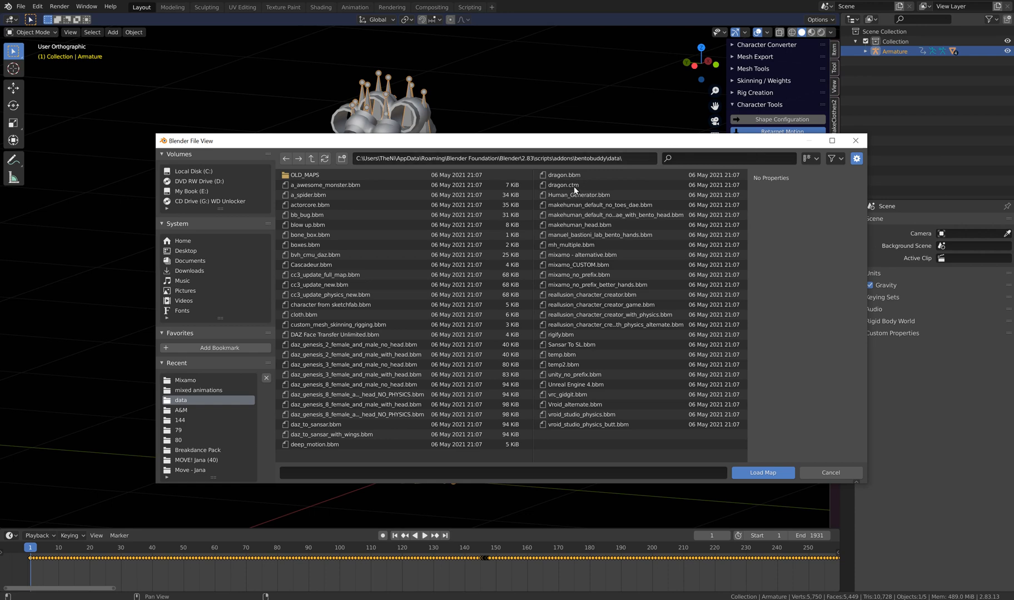
drag(704, 144, 694, 164)
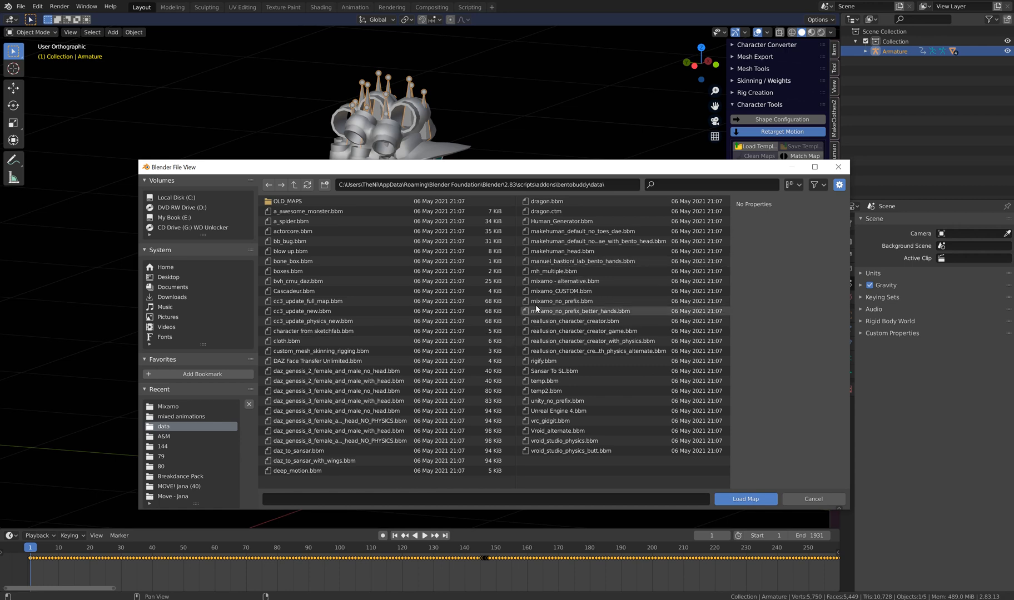
click(585, 301)
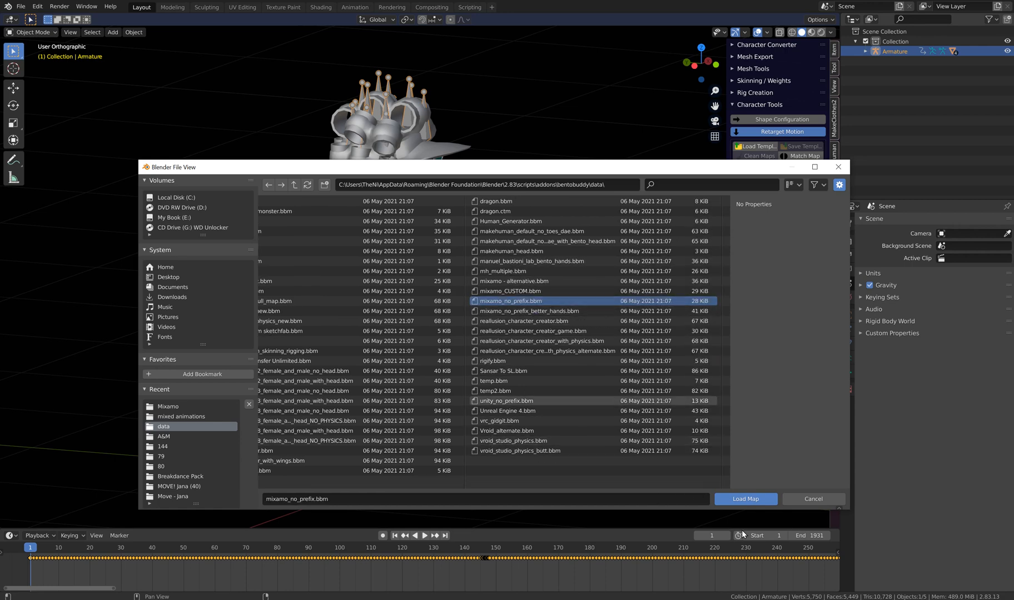
click(754, 500)
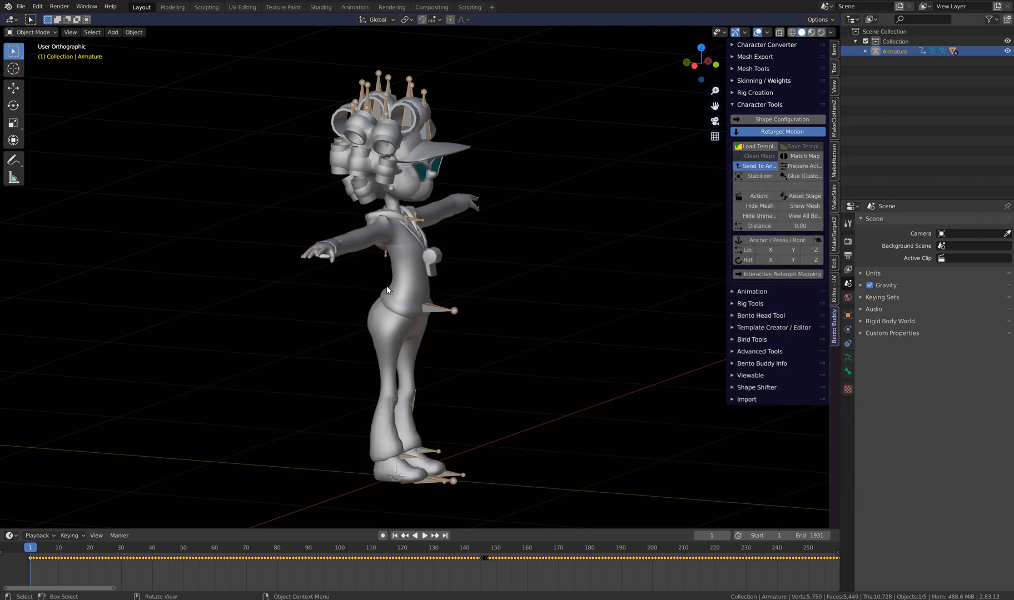
Set the retarget distance to 0.70 and run Action! to generate the BentoBuddy rig from the mapped armature.
scroll(408, 319, down, 2)
middle_drag(404, 325, 404, 326)
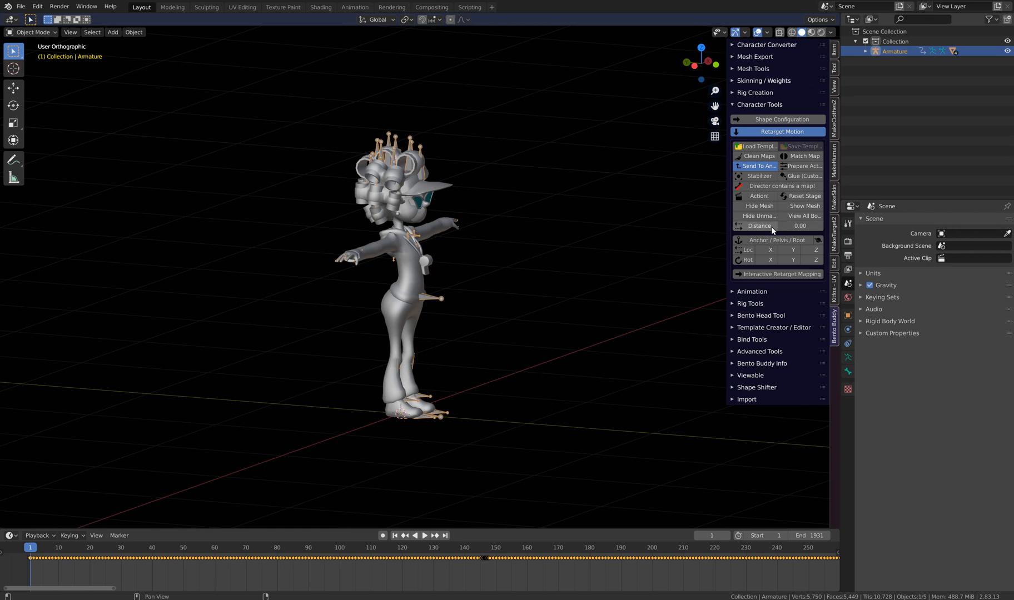
click(795, 226)
key(BackSpace)
key(Return)
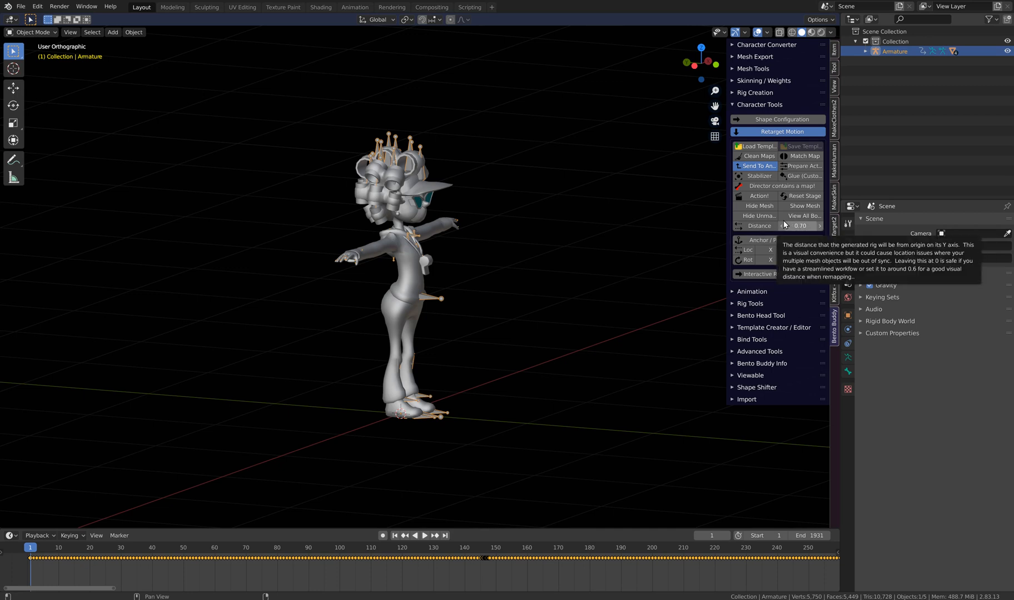
click(760, 197)
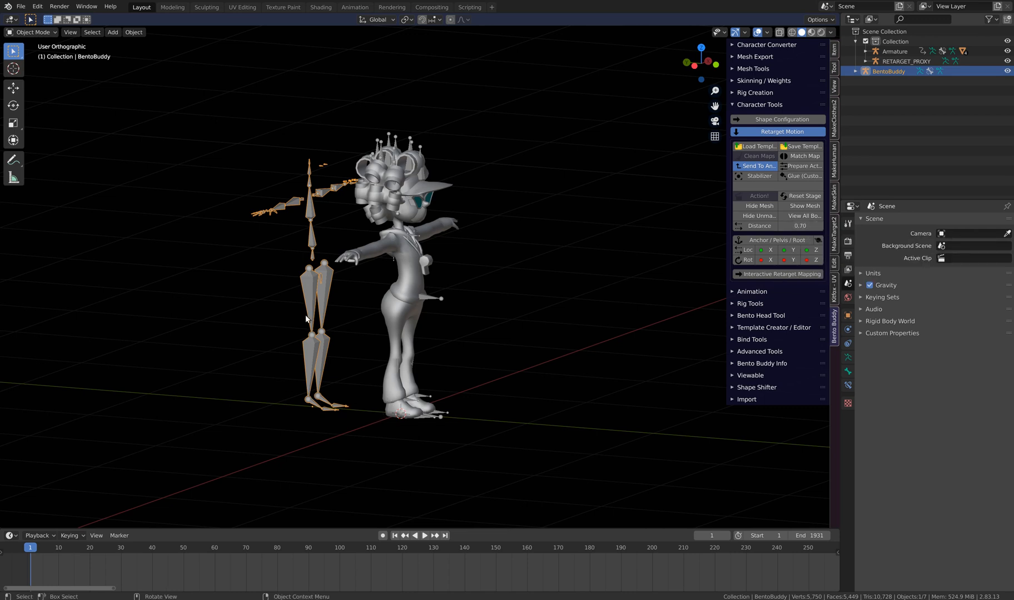
Enable the Move object gizmo in the viewport for the BentoBuddy rig.
middle_drag(345, 380, 345, 394)
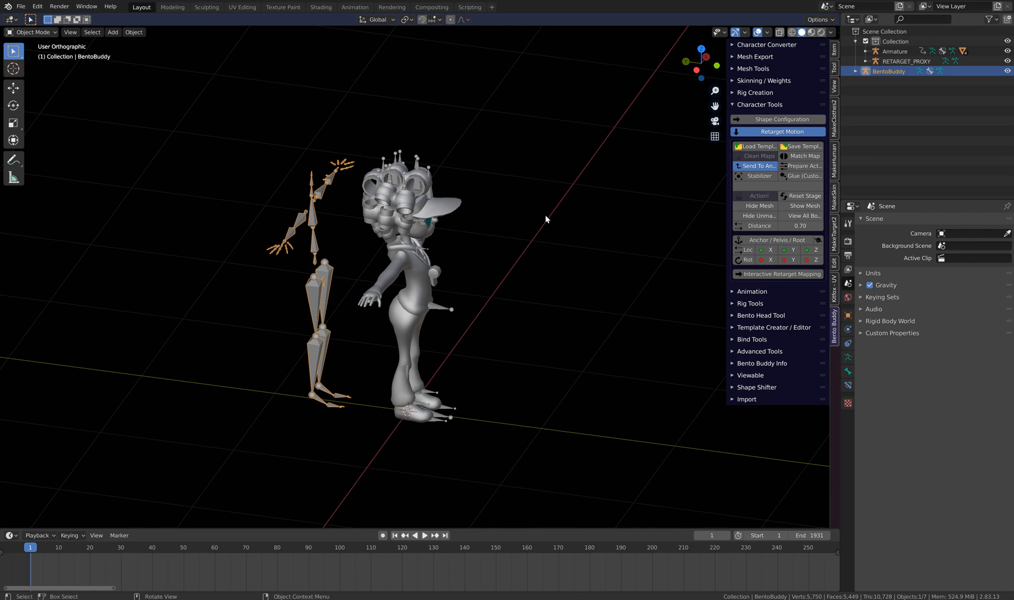
click(745, 34)
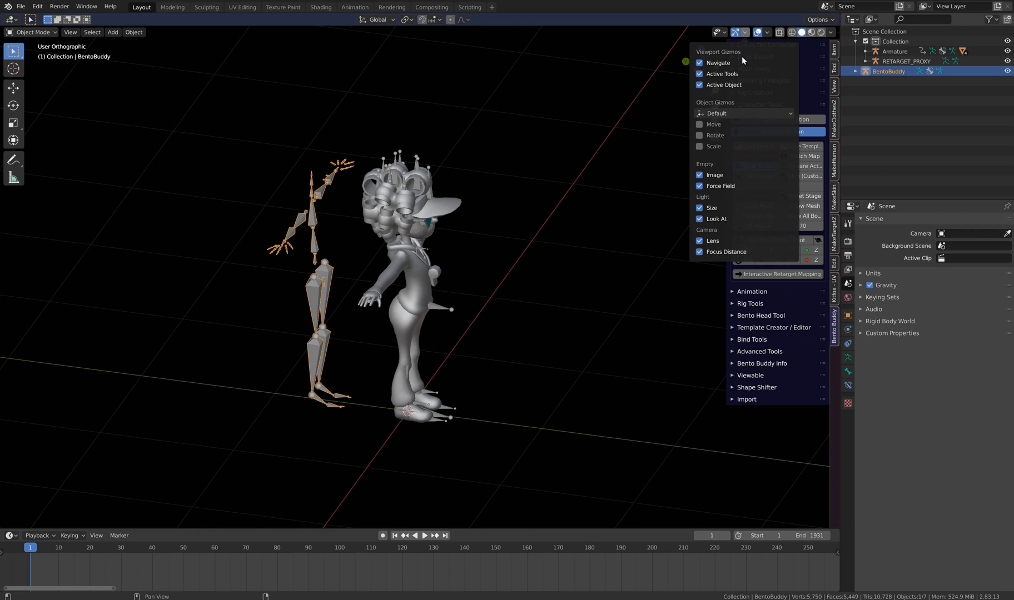
click(700, 124)
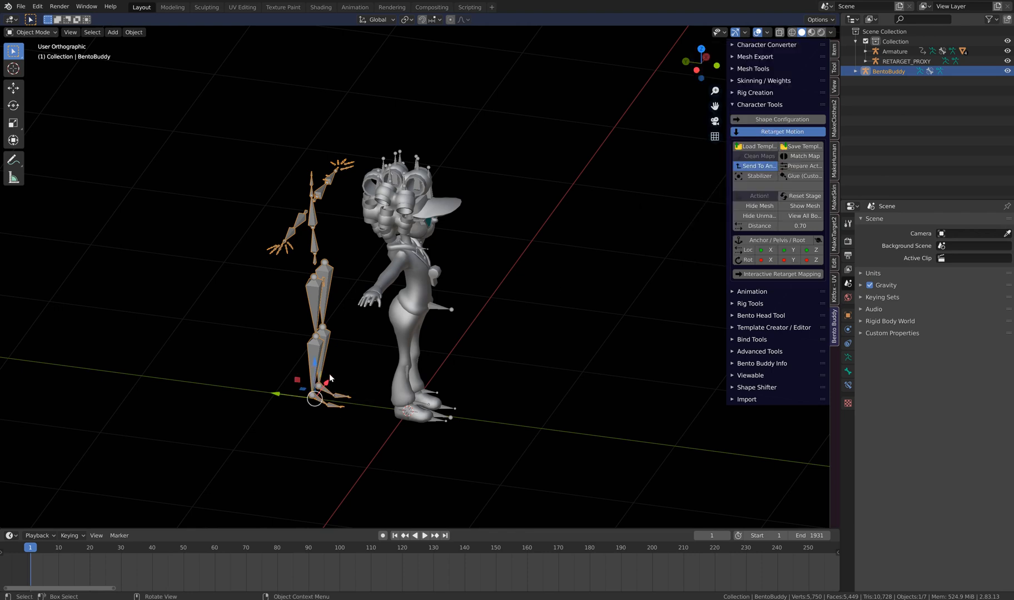
middle_drag(378, 392, 543, 398)
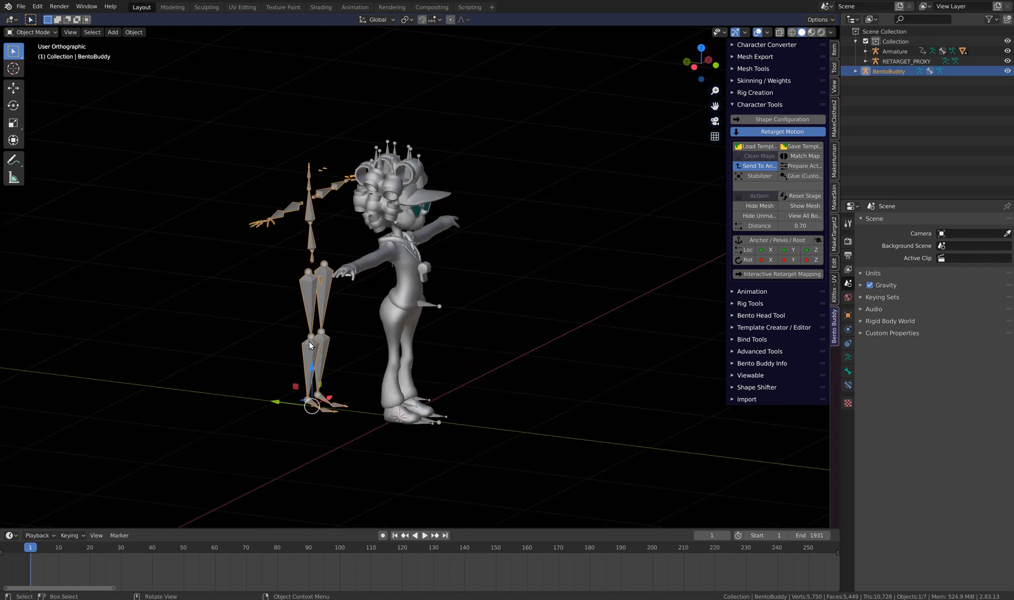
Preview the retargeted motion up to frame 167 and move the BentoBuddy rig away from the character along the Y axis.
click(425, 536)
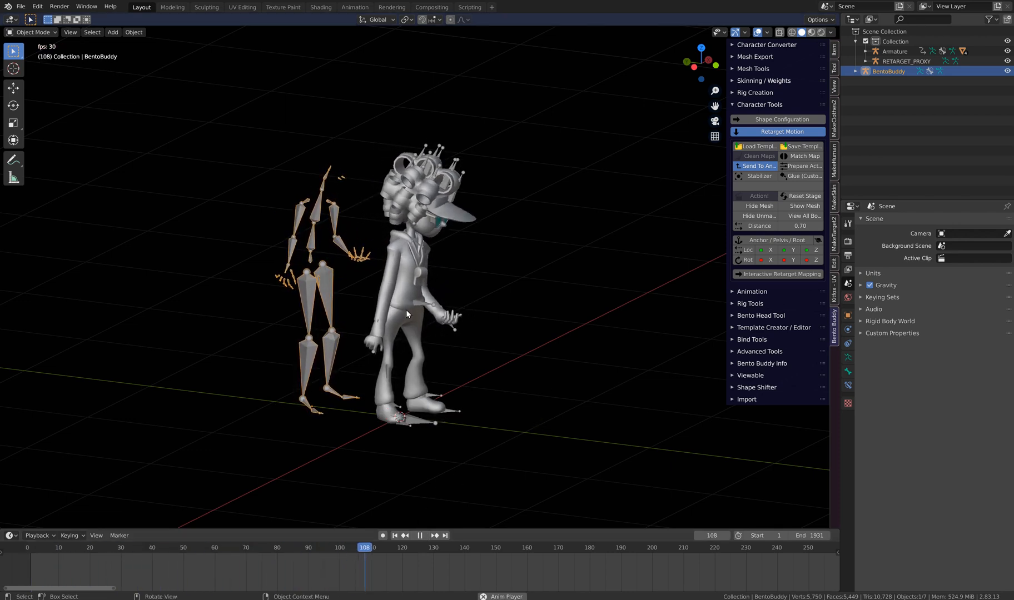
click(420, 535)
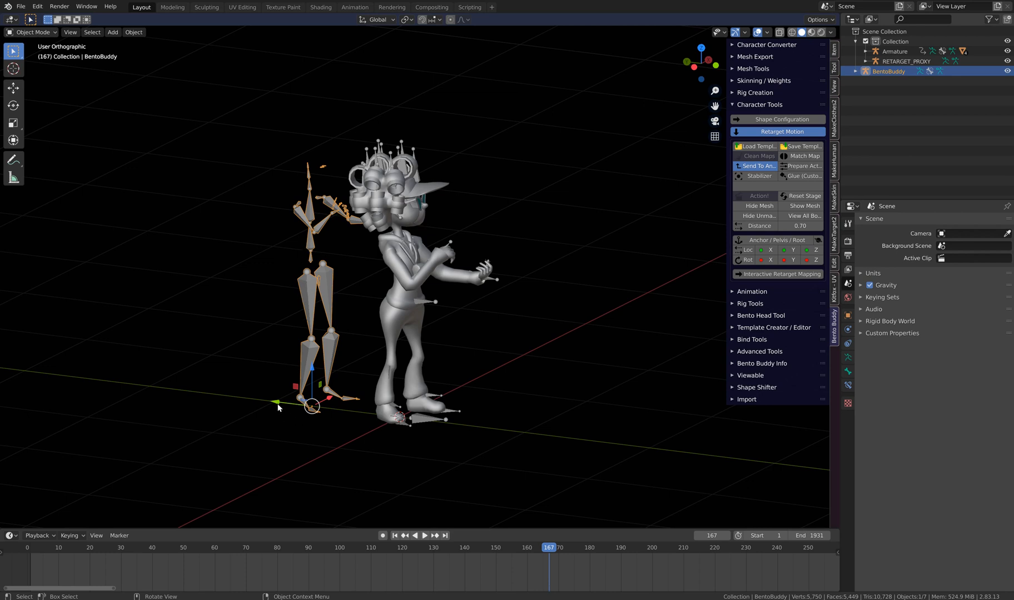
drag(272, 399, 220, 394)
click(220, 395)
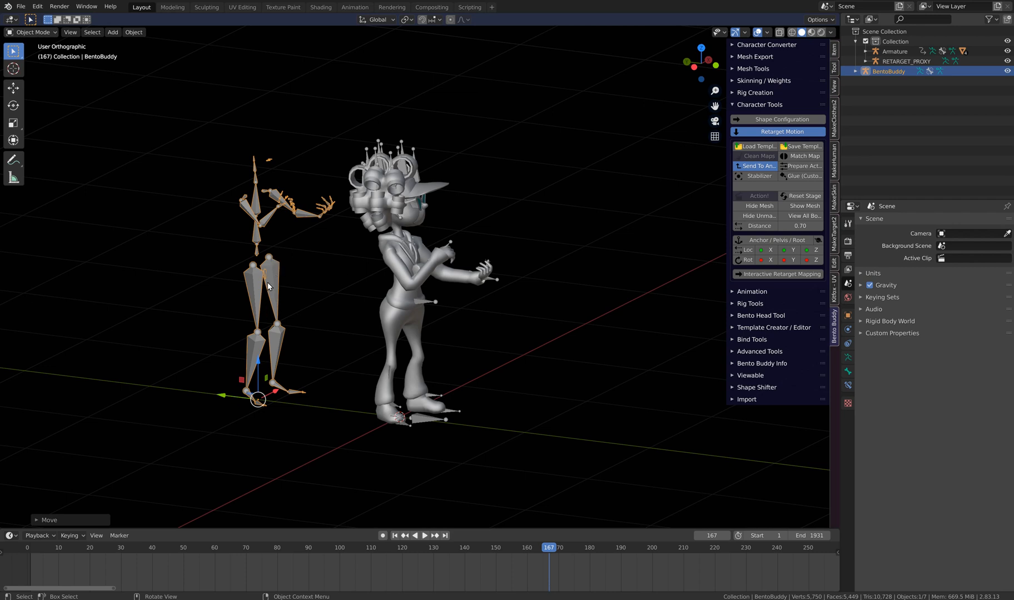
Check the BentoBuddy rig's bones for keyframes in Pose Mode and return to Object Mode.
click(27, 31)
click(28, 66)
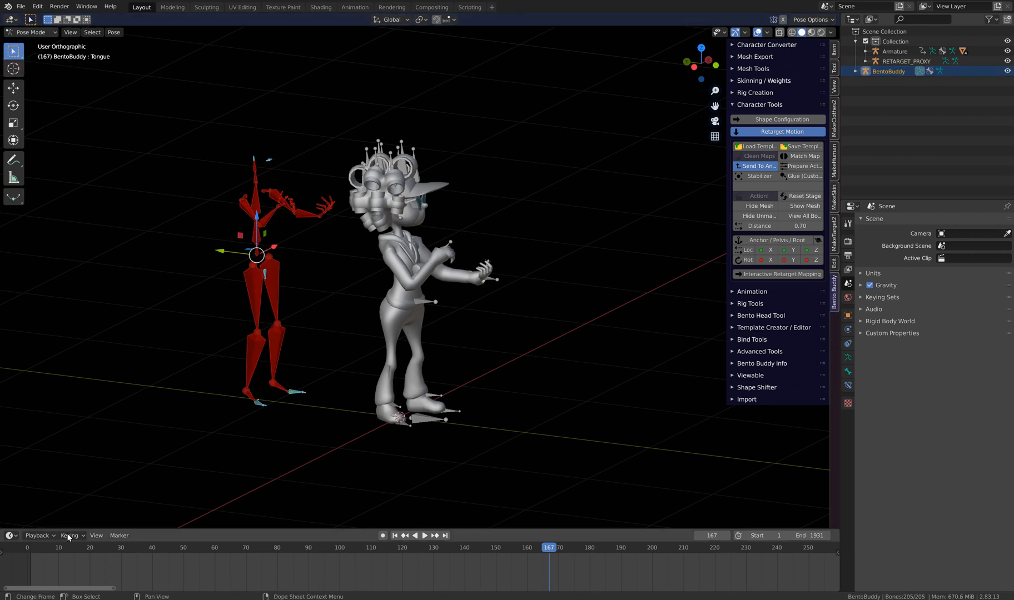
middle_drag(209, 567, 239, 564)
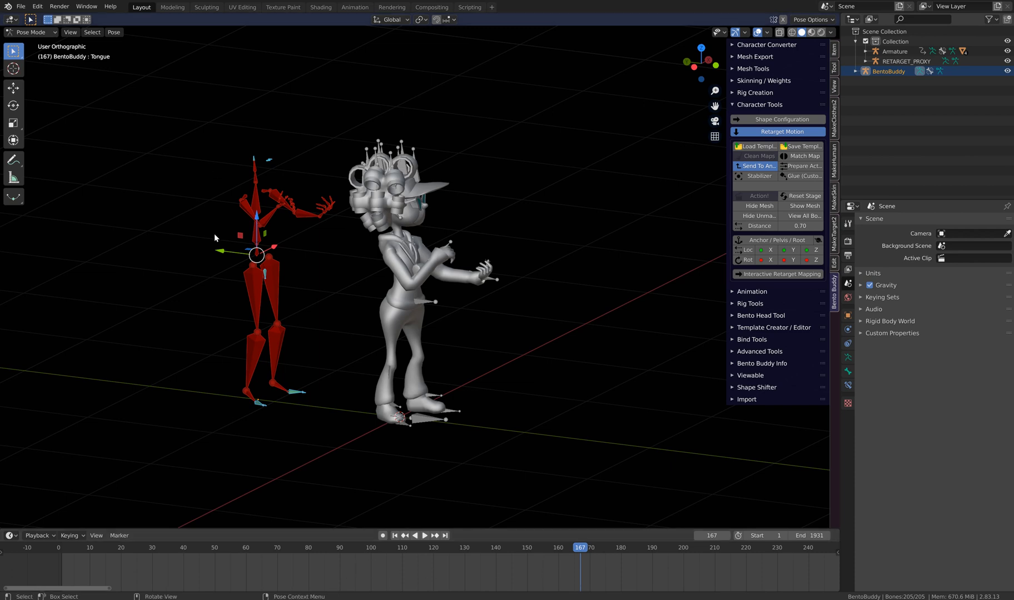
click(24, 32)
click(34, 44)
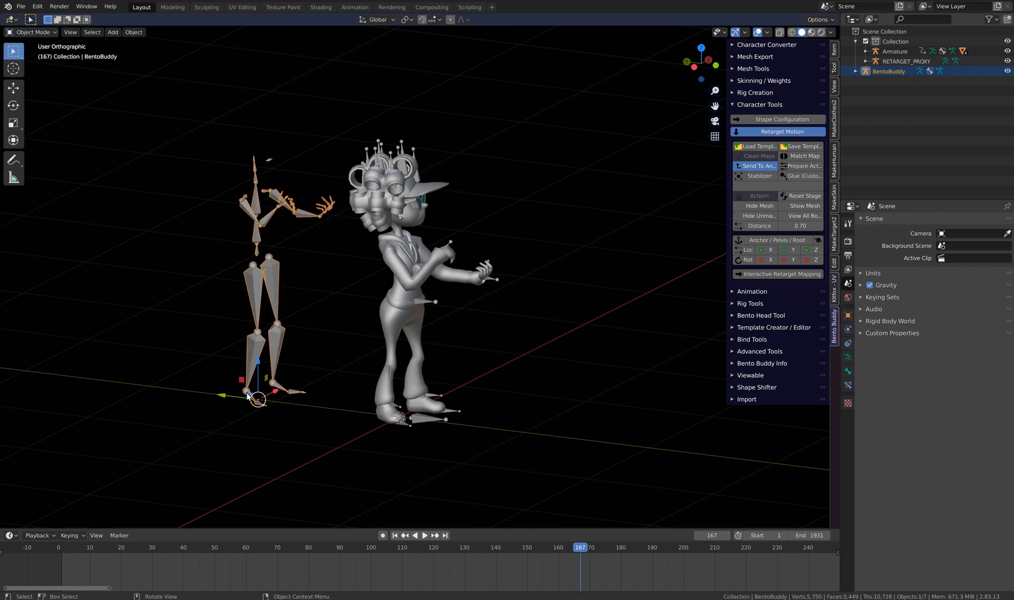
Move the BentoBuddy rig a little farther from the character along the Y axis.
key(g)
click(184, 389)
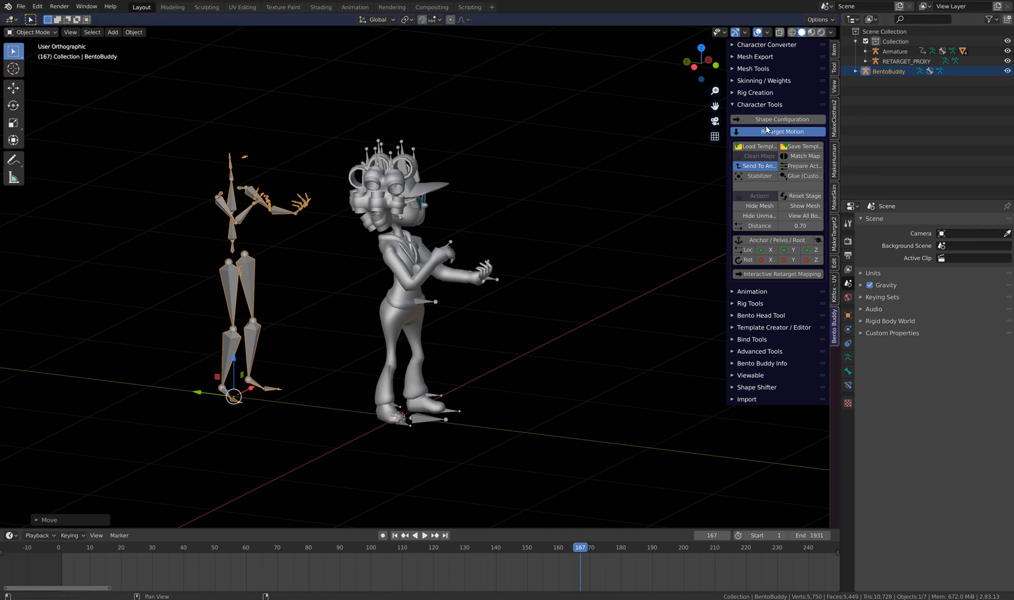
Replace the Retarget Motion options with the Anim Export Features and set the scene's end frame to 250.
click(738, 132)
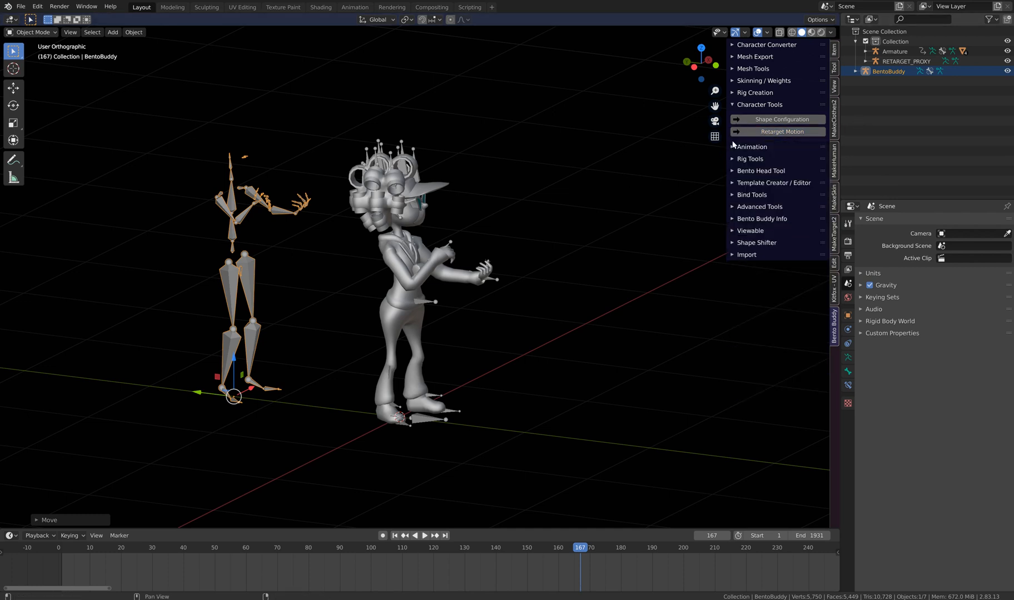
click(732, 147)
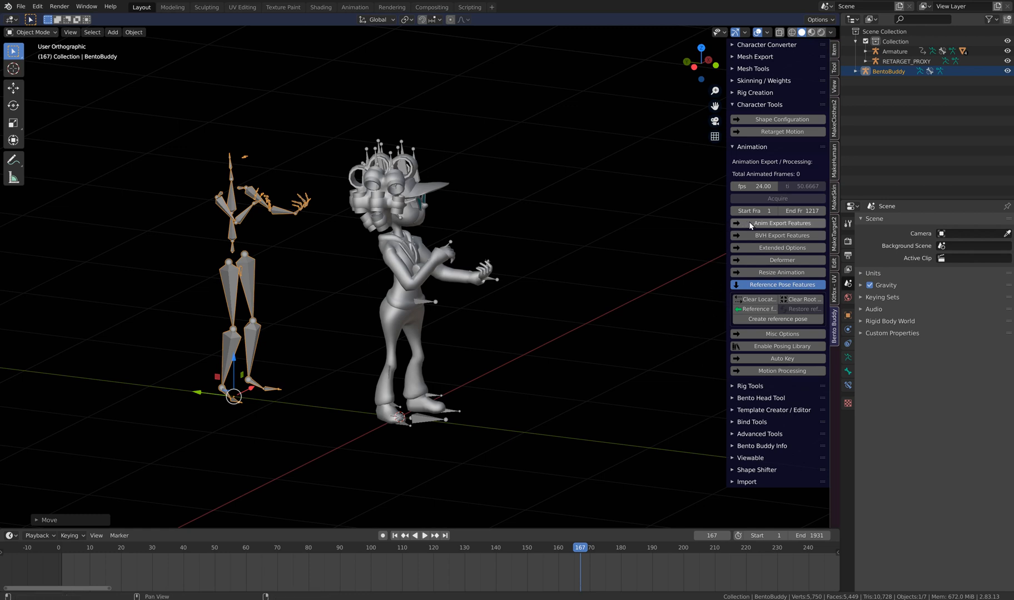
click(792, 223)
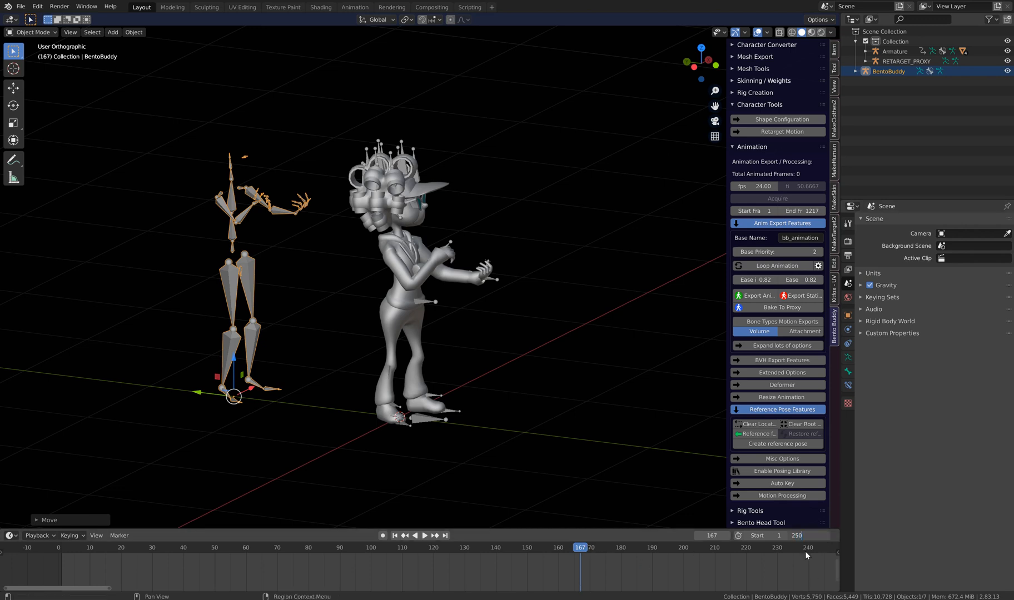
key(Return)
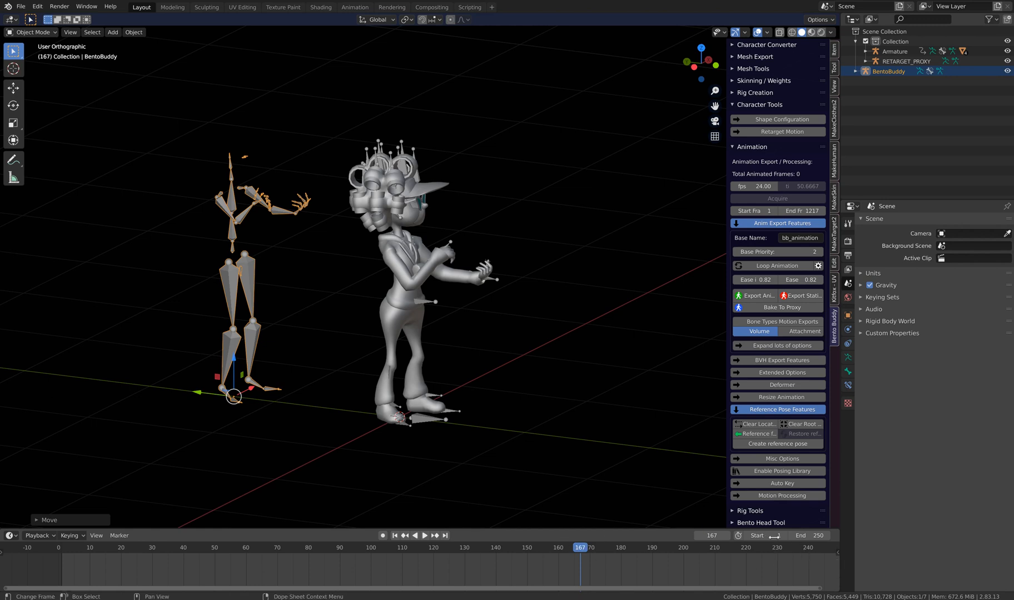
Scrub the timeline from frame 167 to frame 1201 to examine the retargeted motion beyond the scene's end frame.
key(space)
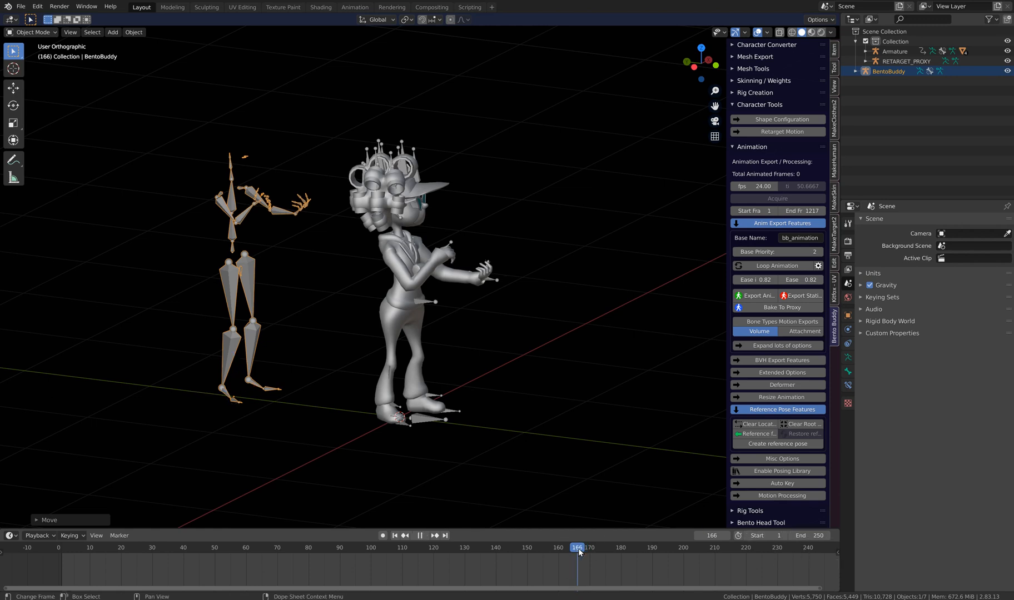
middle_drag(201, 528, 174, 532)
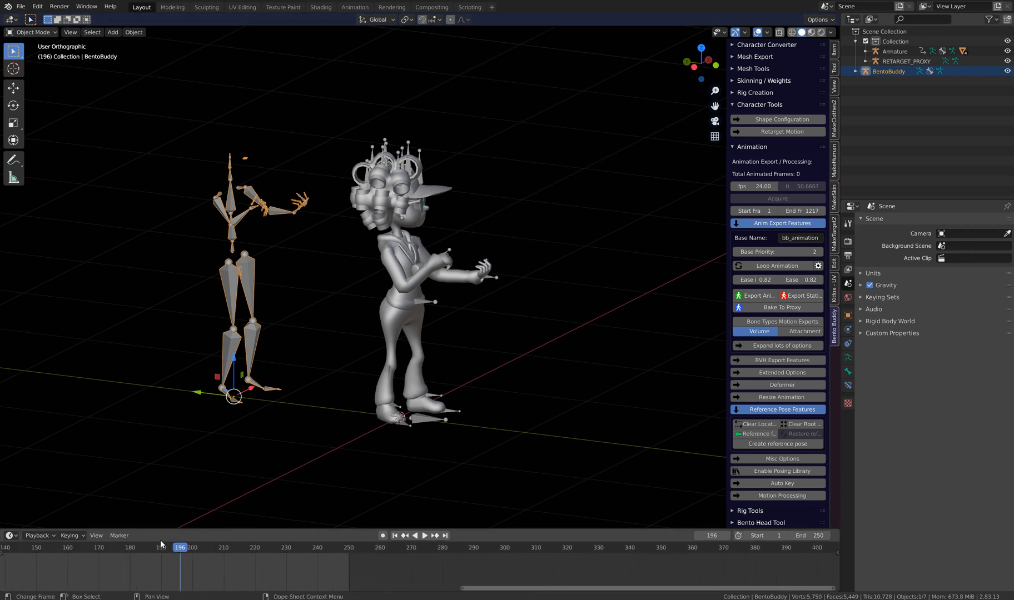
key(space)
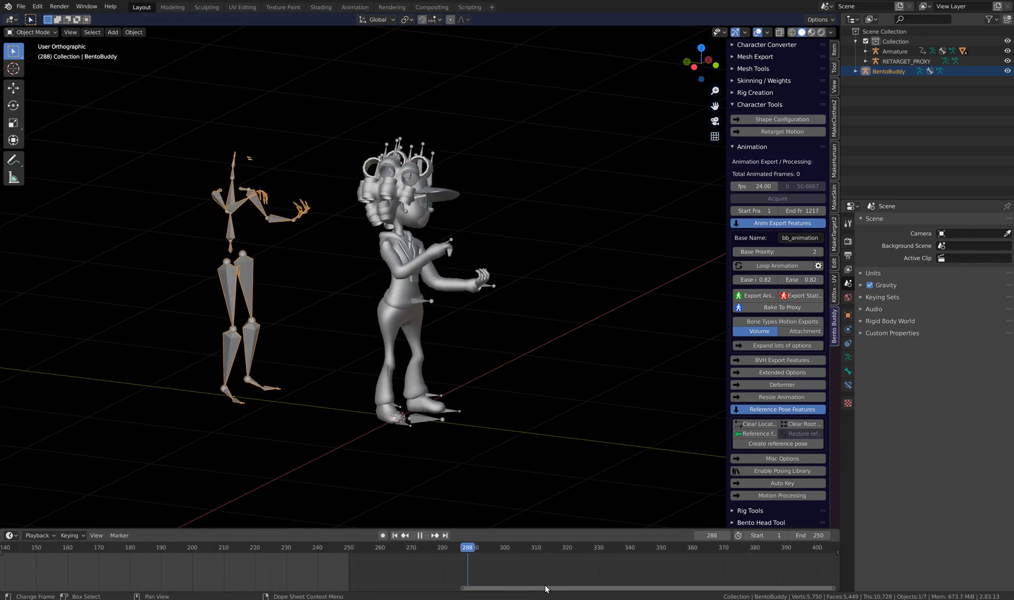
key(space)
middle_drag(775, 570, 214, 531)
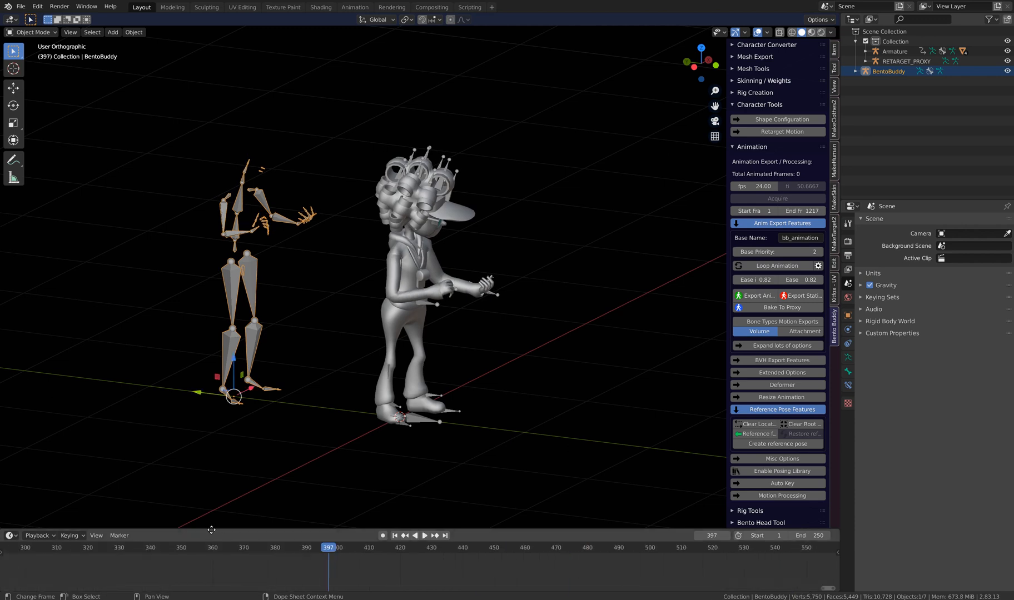
drag(244, 550, 775, 553)
middle_drag(736, 580, 93, 541)
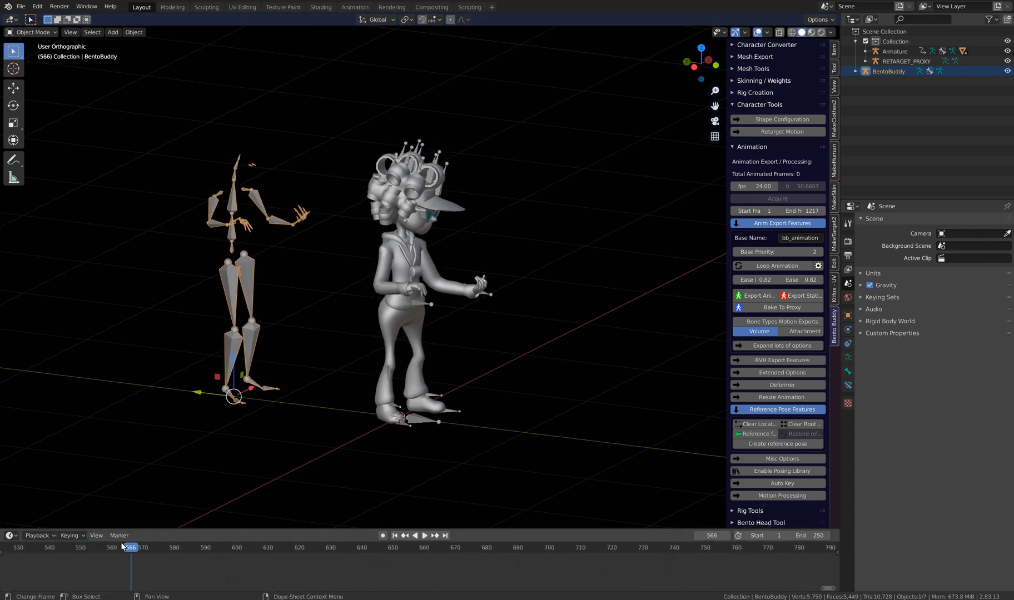
drag(123, 547, 768, 563)
middle_drag(558, 574, 9, 552)
drag(124, 549, 787, 556)
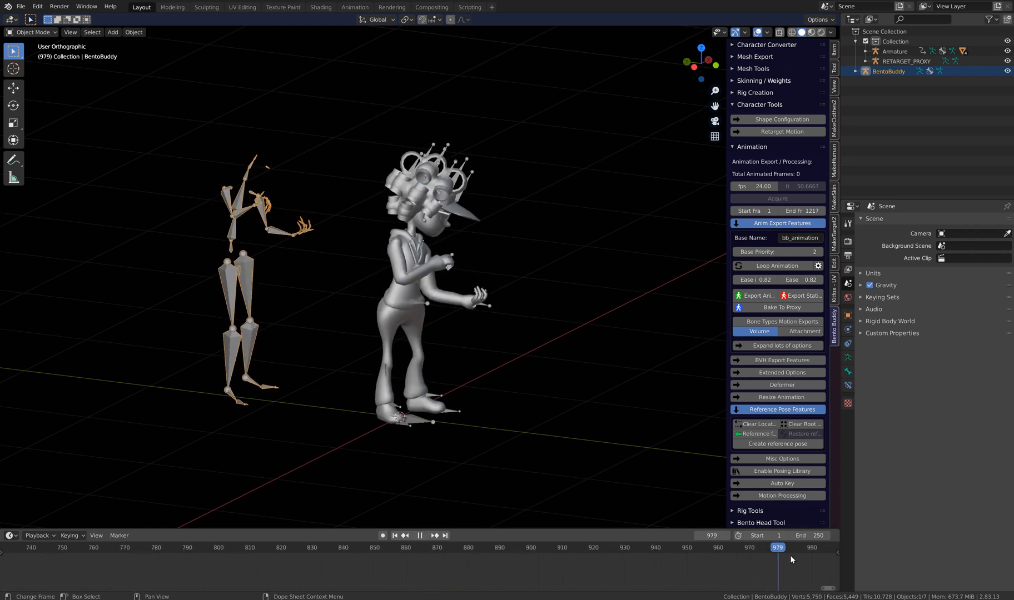
middle_drag(787, 562, 11, 556)
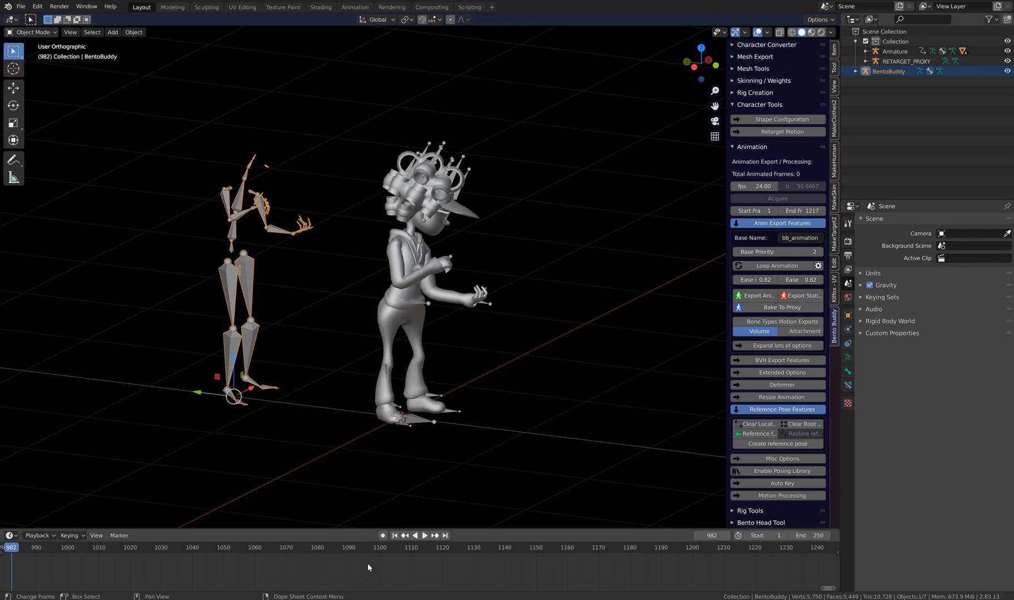
scroll(368, 563, down, 4)
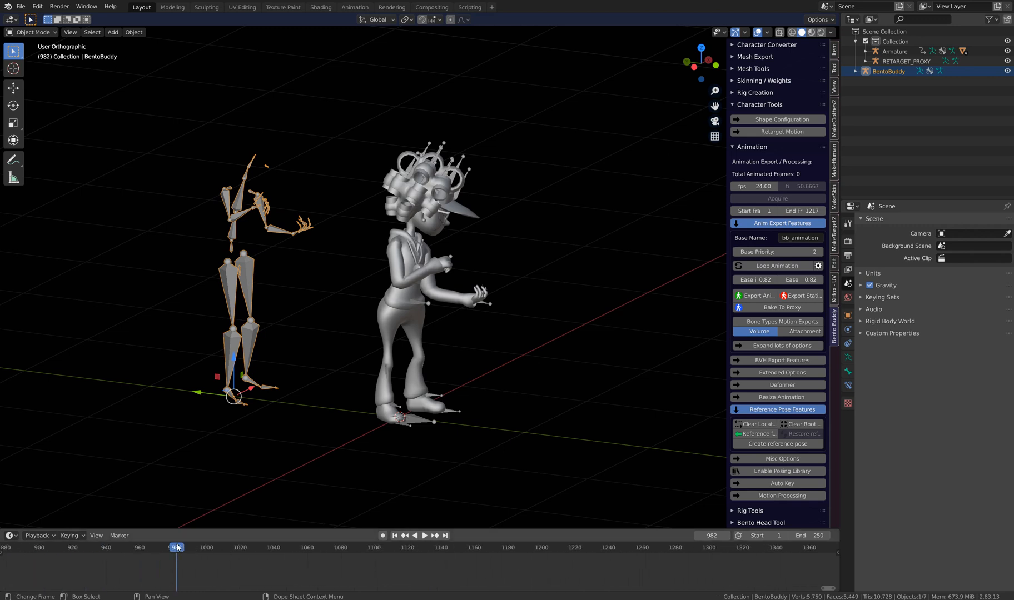
drag(176, 547, 544, 555)
scroll(561, 567, up, 8)
scroll(489, 562, up, 10)
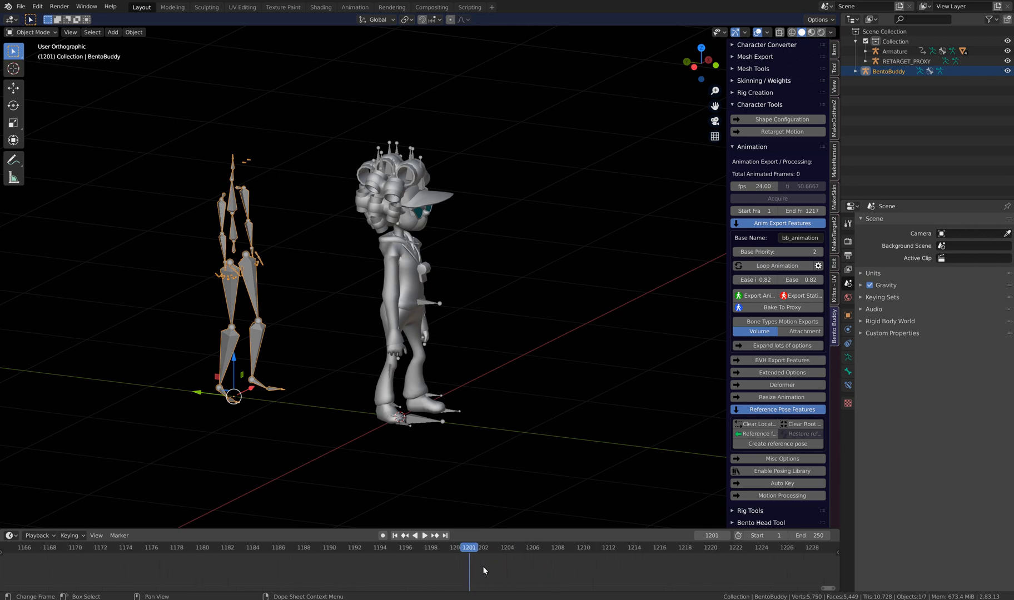
Review the closing part of the motion between frames 1179 and 1209 for a suitable end point.
drag(450, 550, 136, 549)
scroll(136, 567, down, 10)
middle_drag(214, 580, 877, 573)
drag(804, 548, 725, 556)
middle_drag(679, 595, 467, 593)
scroll(468, 572, up, 9)
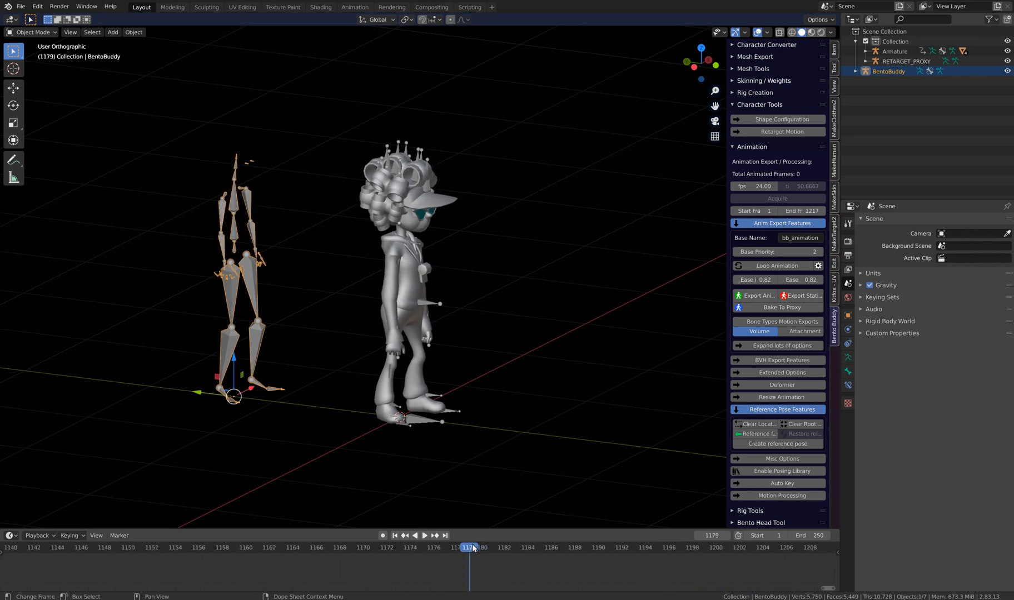
key(space)
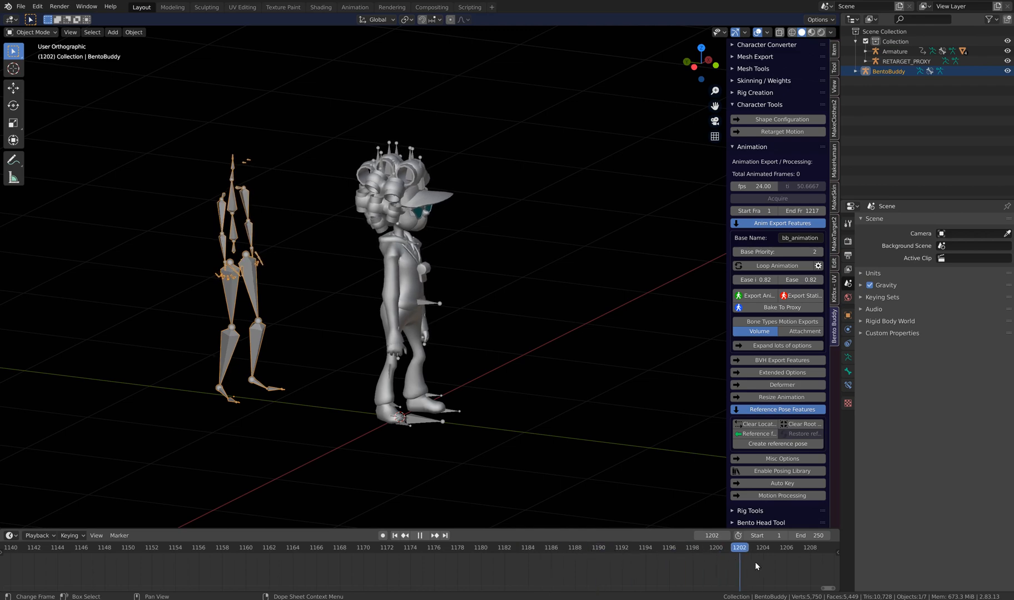
key(space)
middle_drag(756, 574, 191, 521)
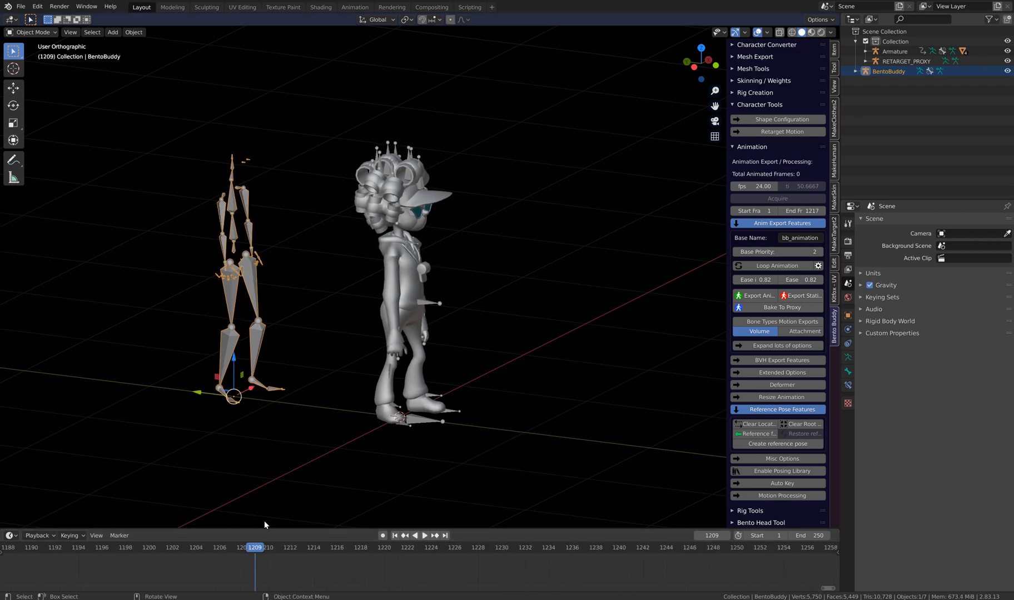
Examine the rig's and character's poses up close from several angles between frames 1209 and 1212.
middle_drag(264, 524, 309, 556)
scroll(278, 556, up, 3)
key(space)
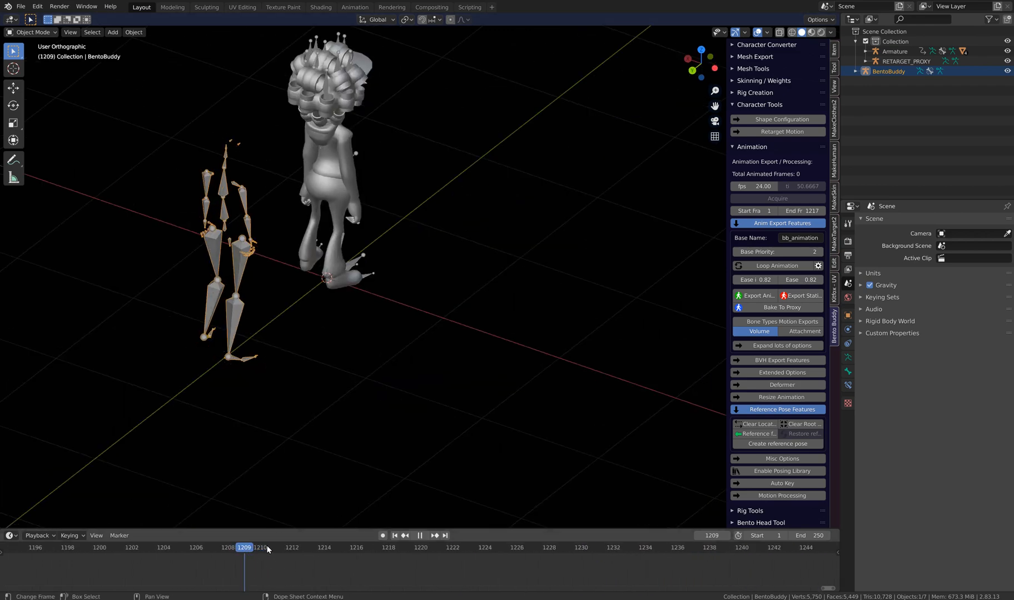
key(space)
middle_drag(311, 439, 387, 253)
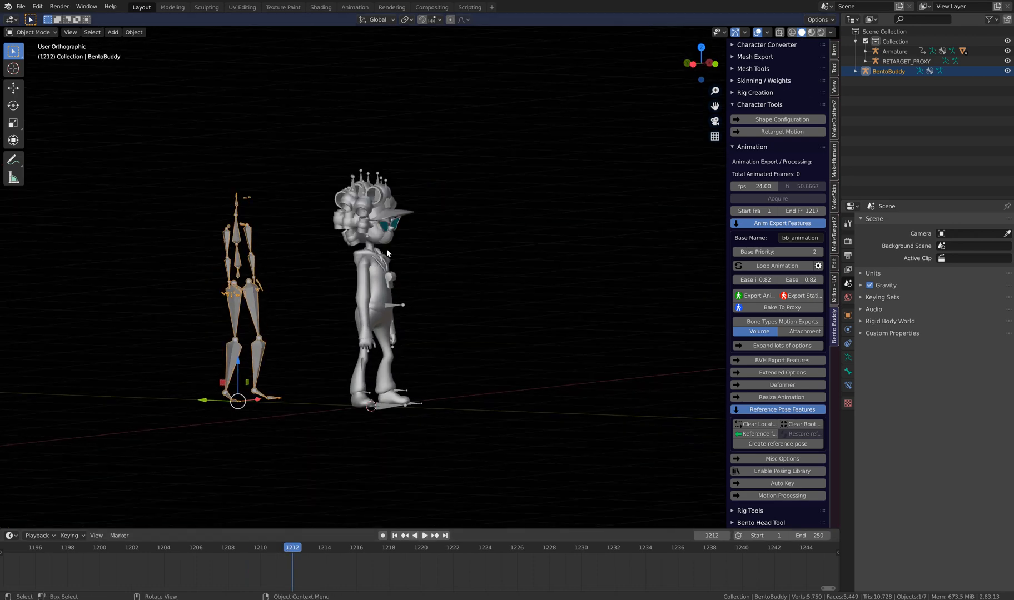
scroll(387, 253, up, 3)
middle_drag(332, 354, 329, 363)
key(space)
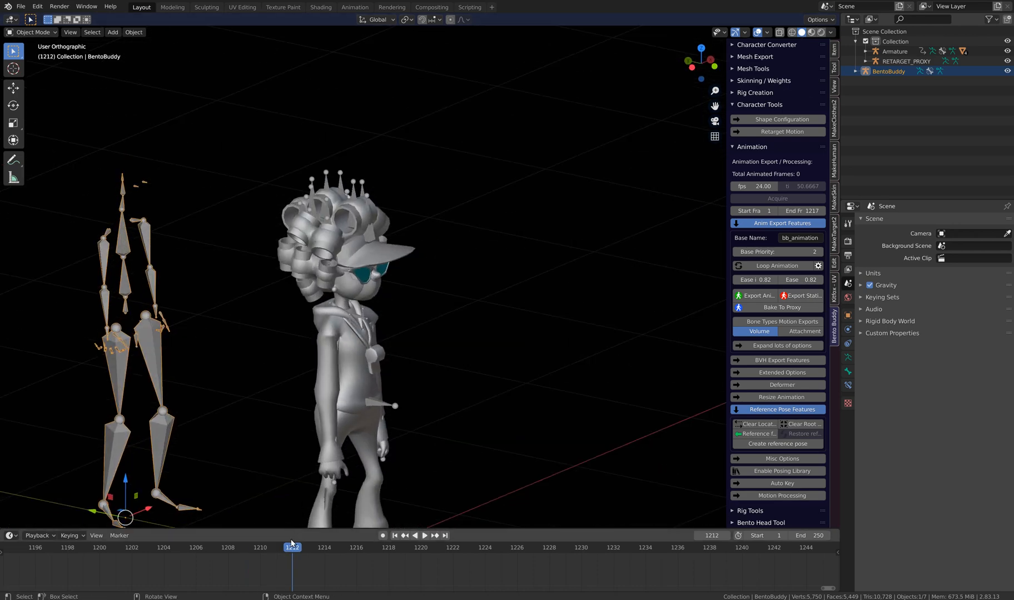